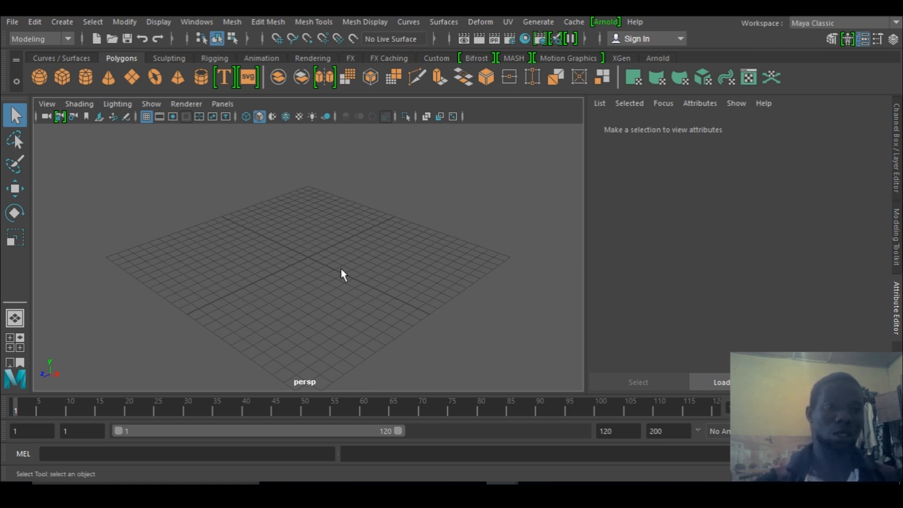
- Create a polygon sphere at the origin and set its axis and height subdivisions to 40
{"action": "left_click", "coordinate": [40, 76]}
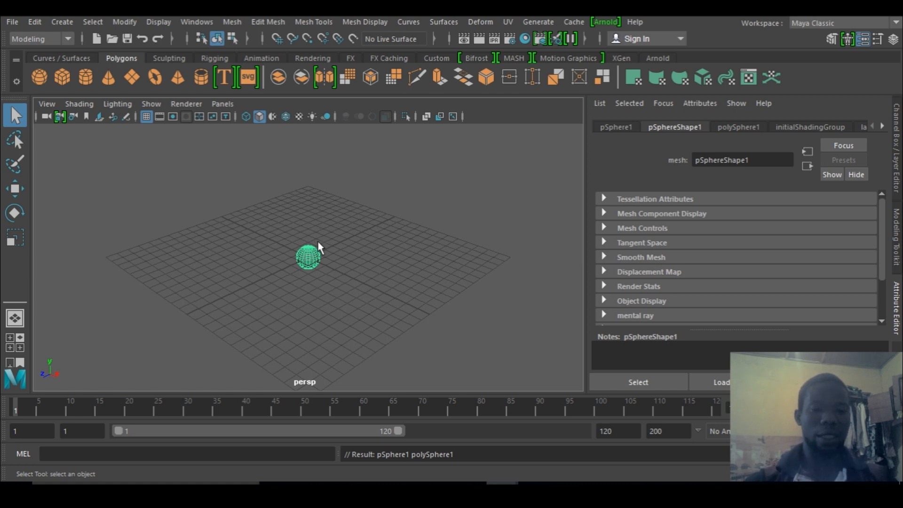
{"action": "left_click", "coordinate": [897, 155]}
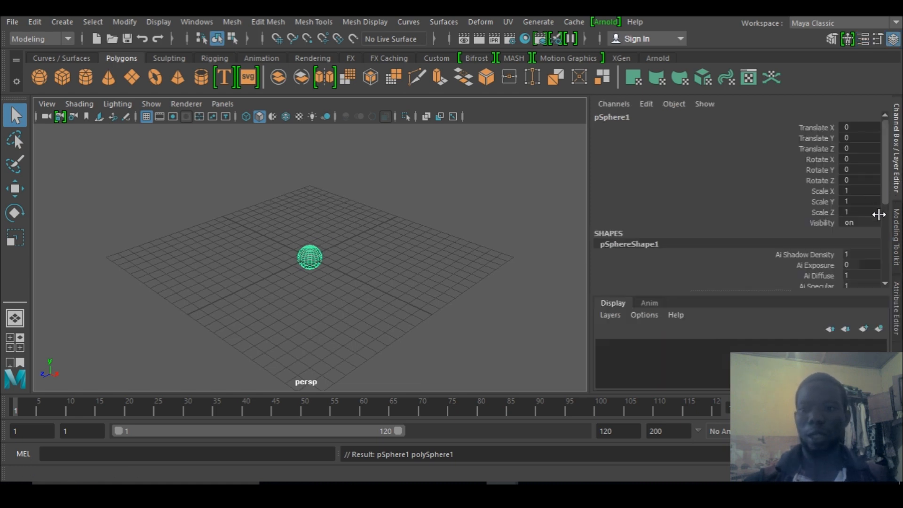
{"action": "scroll", "coordinate": [865, 285], "scroll_direction": "down", "scroll_amount": 5}
{"action": "double_click", "coordinate": [618, 273]}
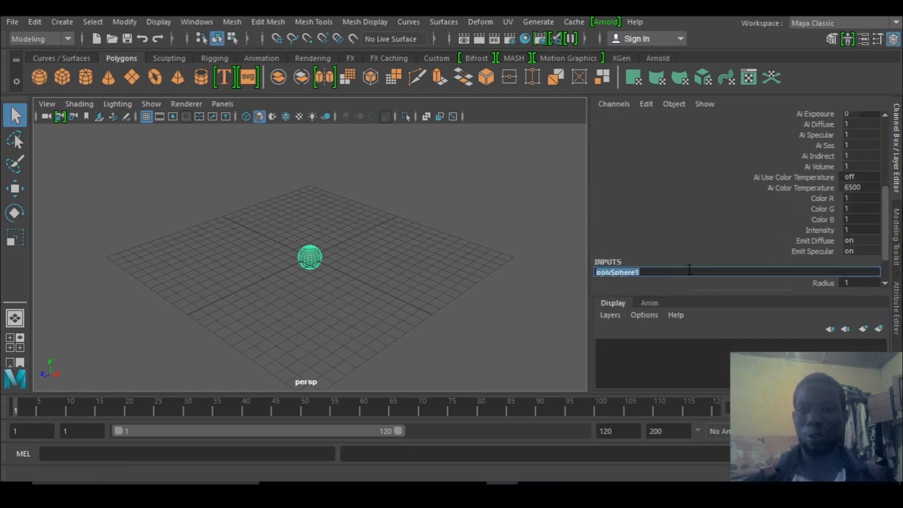
{"action": "scroll", "coordinate": [882, 245], "scroll_direction": "down", "scroll_amount": 3}
{"action": "left_click_drag", "start_coordinate": [855, 252], "coordinate": [859, 264]}
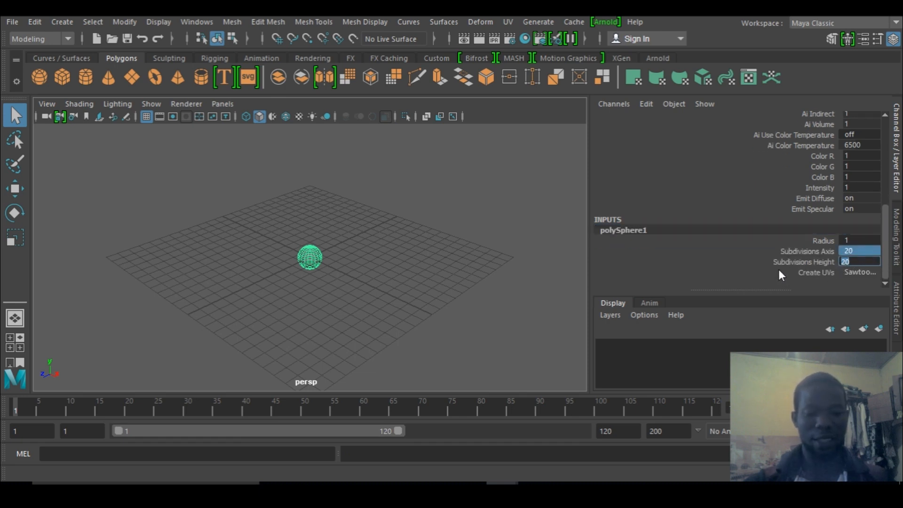
{"action": "type", "text": "40"}
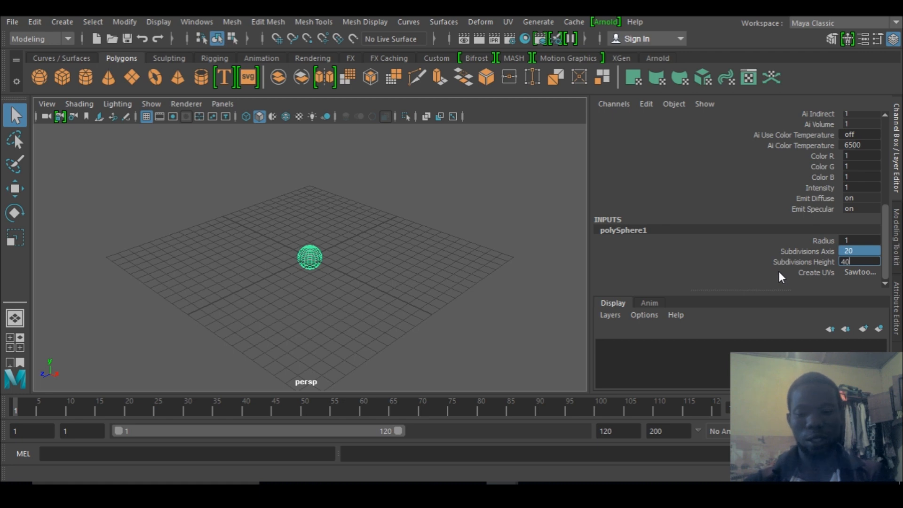
{"action": "key", "text": "Return"}
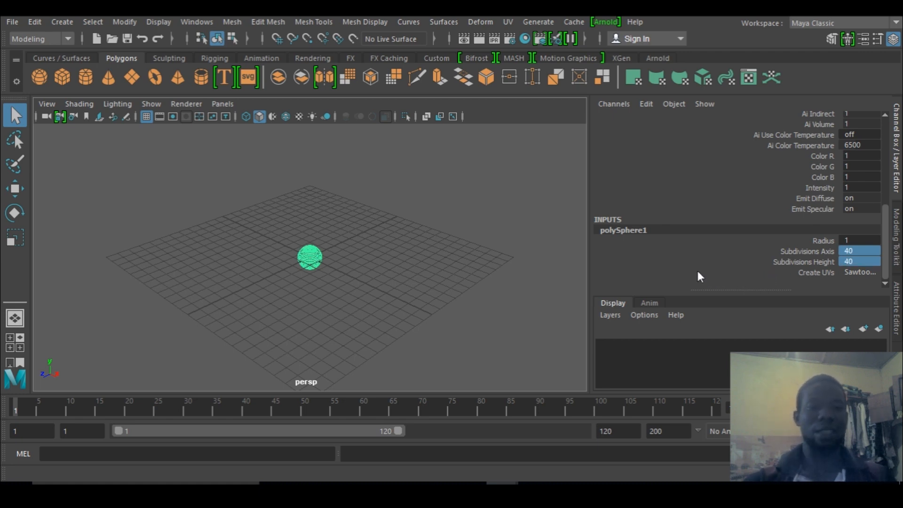
- Scale the sphere uniformly to about 8.28 on all axes
{"action": "key", "text": "r"}
{"action": "left_click_drag", "start_coordinate": [311, 258], "coordinate": [473, 272]}
{"action": "left_click_drag", "start_coordinate": [435, 298], "coordinate": [400, 277], "text": "alt"}
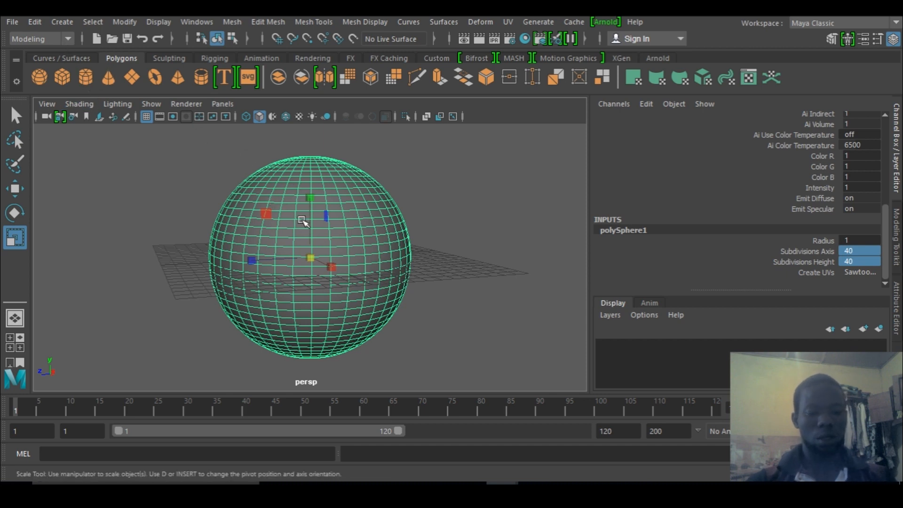
- Switch the sphere to vertex editing, pick a vertex on its upper side and turn on soft selection
{"action": "right_click_drag", "start_coordinate": [304, 220], "coordinate": [250, 110]}
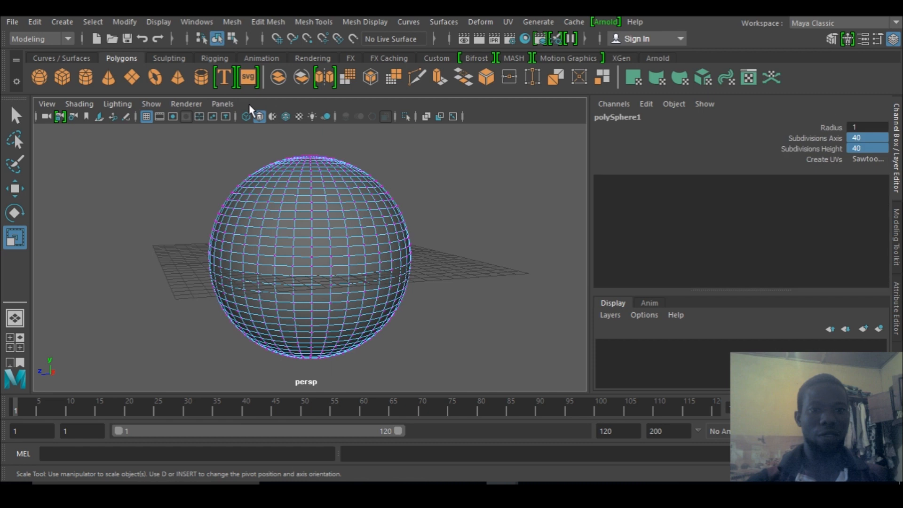
{"action": "left_click", "coordinate": [357, 210]}
{"action": "key", "text": "b"}
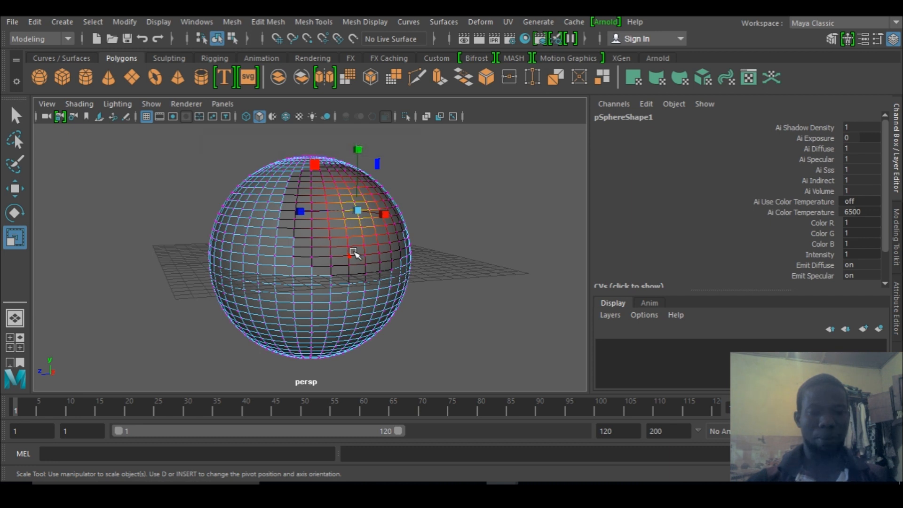
- Move groups of soft-selected vertices all around the sphere to deform it into an irregular, lumpy rock shape
{"action": "key", "text": "w"}
{"action": "left_click_drag", "start_coordinate": [285, 291], "coordinate": [474, 226], "text": "alt"}
{"action": "left_click_drag", "start_coordinate": [215, 168], "coordinate": [295, 218]}
{"action": "left_click_drag", "start_coordinate": [278, 136], "coordinate": [272, 112]}
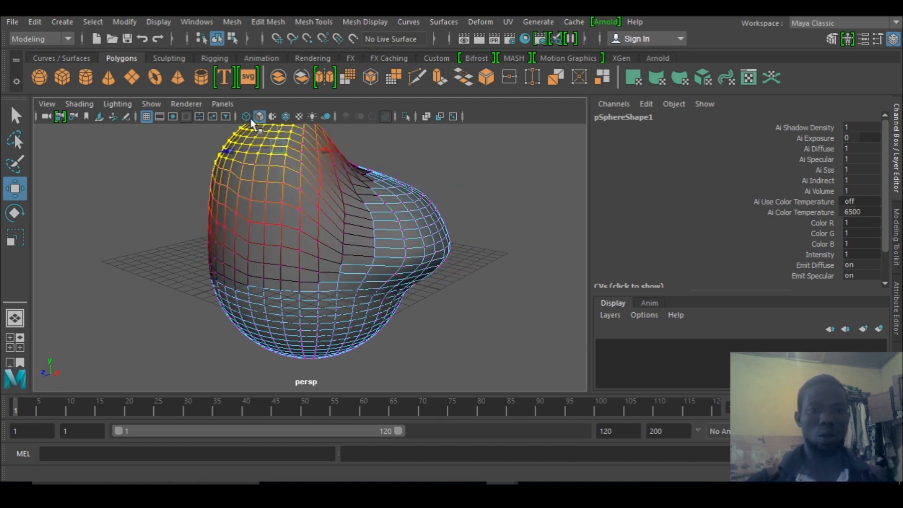
{"action": "left_click_drag", "start_coordinate": [409, 325], "coordinate": [278, 301], "text": "alt"}
{"action": "left_click_drag", "start_coordinate": [269, 338], "coordinate": [330, 375]}
{"action": "left_click_drag", "start_coordinate": [297, 299], "coordinate": [294, 346]}
{"action": "left_click_drag", "start_coordinate": [184, 278], "coordinate": [245, 346]}
{"action": "left_click_drag", "start_coordinate": [172, 318], "coordinate": [137, 323]}
{"action": "left_click_drag", "start_coordinate": [211, 306], "coordinate": [292, 297], "text": "alt"}
{"action": "left_click_drag", "start_coordinate": [423, 249], "coordinate": [409, 293]}
{"action": "left_click_drag", "start_coordinate": [226, 282], "coordinate": [357, 273], "text": "alt"}
{"action": "left_click_drag", "start_coordinate": [235, 249], "coordinate": [202, 302]}
{"action": "left_click_drag", "start_coordinate": [164, 258], "coordinate": [108, 262]}
{"action": "left_click_drag", "start_coordinate": [191, 302], "coordinate": [257, 348]}
{"action": "left_click_drag", "start_coordinate": [167, 324], "coordinate": [141, 328]}
{"action": "left_click_drag", "start_coordinate": [245, 244], "coordinate": [287, 287], "text": "alt"}
{"action": "left_click_drag", "start_coordinate": [168, 240], "coordinate": [146, 247]}
{"action": "left_click_drag", "start_coordinate": [225, 282], "coordinate": [339, 236], "text": "alt"}
{"action": "left_click_drag", "start_coordinate": [420, 200], "coordinate": [440, 199]}
{"action": "left_click_drag", "start_coordinate": [400, 292], "coordinate": [325, 282], "text": "alt"}
{"action": "left_click_drag", "start_coordinate": [205, 256], "coordinate": [212, 313]}
{"action": "left_click_drag", "start_coordinate": [244, 198], "coordinate": [311, 264], "text": "alt"}
{"action": "left_click_drag", "start_coordinate": [211, 151], "coordinate": [268, 207]}
{"action": "mouse_move", "coordinate": [235, 202]}
{"action": "left_mouse_down"}
{"action": "mouse_move", "coordinate": [246, 216]}
{"action": "mouse_move", "coordinate": [340, 136]}
{"action": "mouse_move", "coordinate": [313, 183]}
{"action": "left_mouse_up"}
- Return the deformed sphere to object selection and delete its construction history
{"action": "right_click_drag", "start_coordinate": [308, 240], "coordinate": [357, 76]}
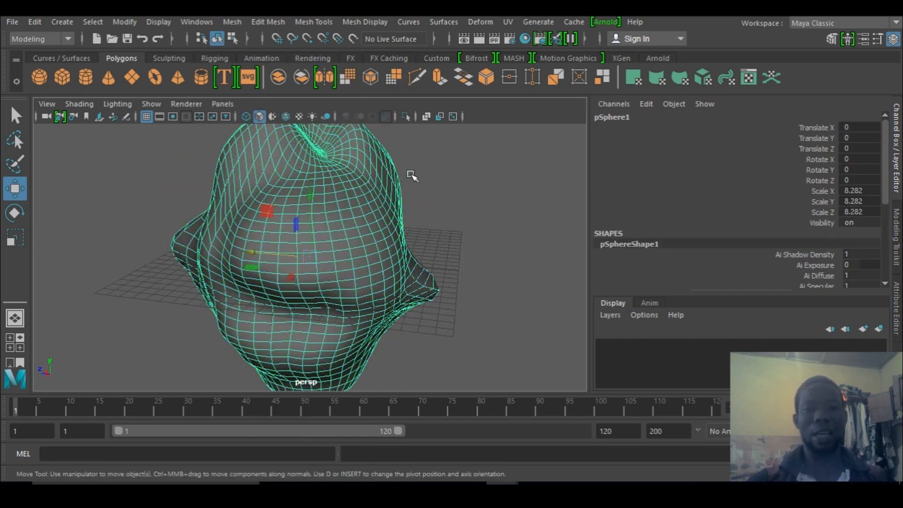
{"action": "left_click", "coordinate": [413, 176]}
{"action": "left_click", "coordinate": [316, 216]}
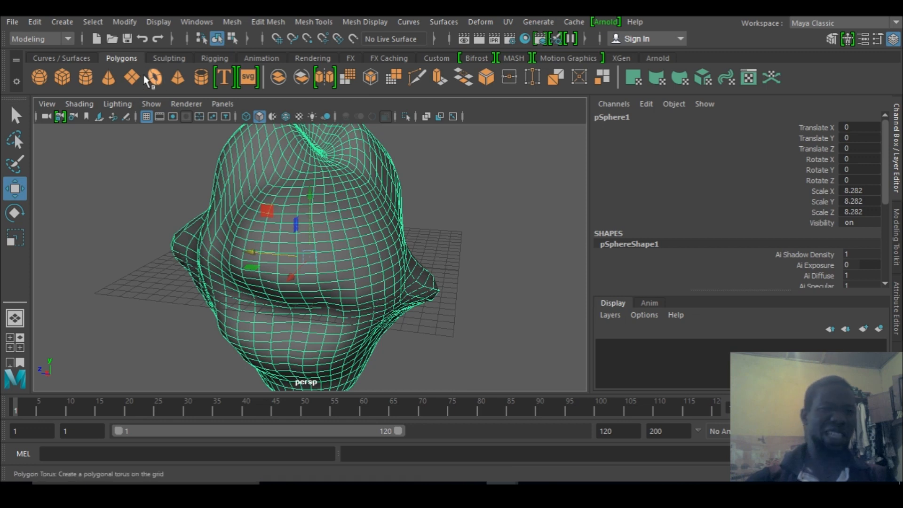
{"action": "left_click", "coordinate": [35, 22]}
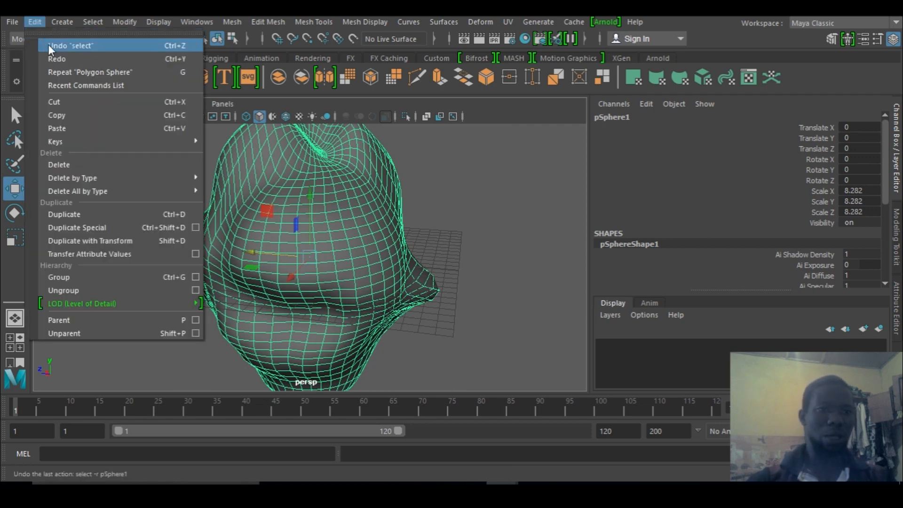
{"action": "mouse_move", "coordinate": [183, 179]}
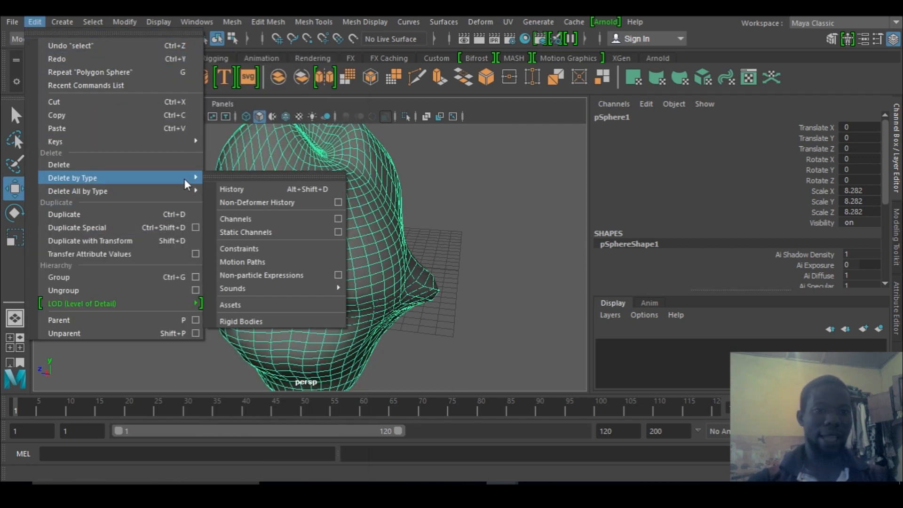
{"action": "left_click", "coordinate": [251, 189]}
{"action": "left_click", "coordinate": [439, 185]}
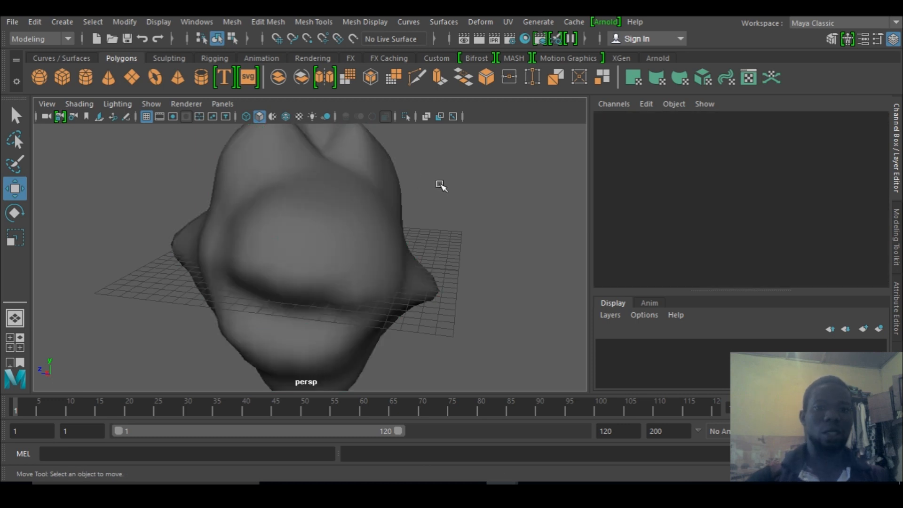
- Select the rock mesh, open the FX Shatter effect options on Solid Shatter and reset the settings
{"action": "left_click_drag", "start_coordinate": [379, 252], "coordinate": [309, 262], "text": "alt"}
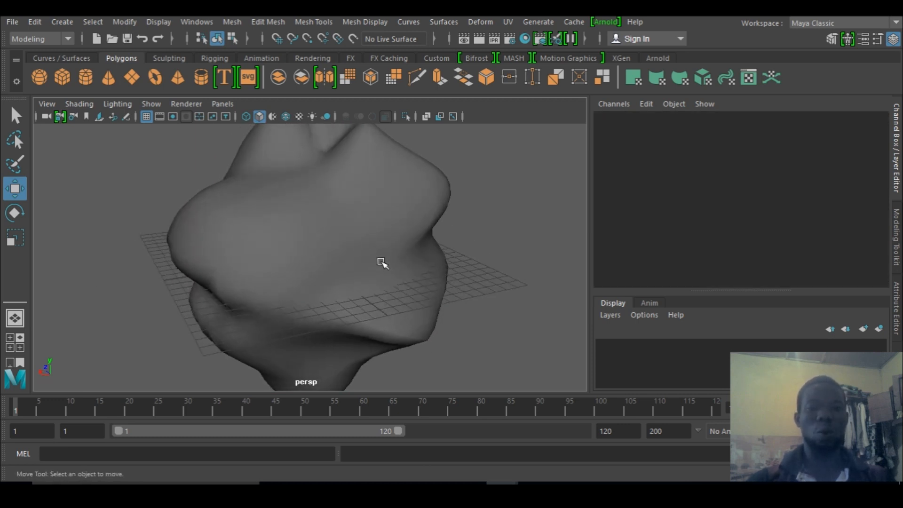
{"action": "left_click_drag", "start_coordinate": [484, 200], "coordinate": [377, 241], "text": "alt"}
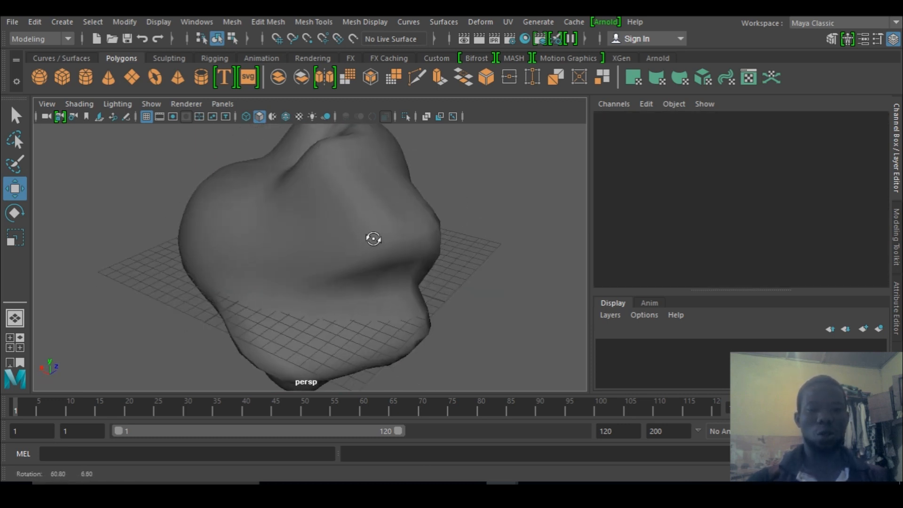
{"action": "left_click", "coordinate": [360, 219]}
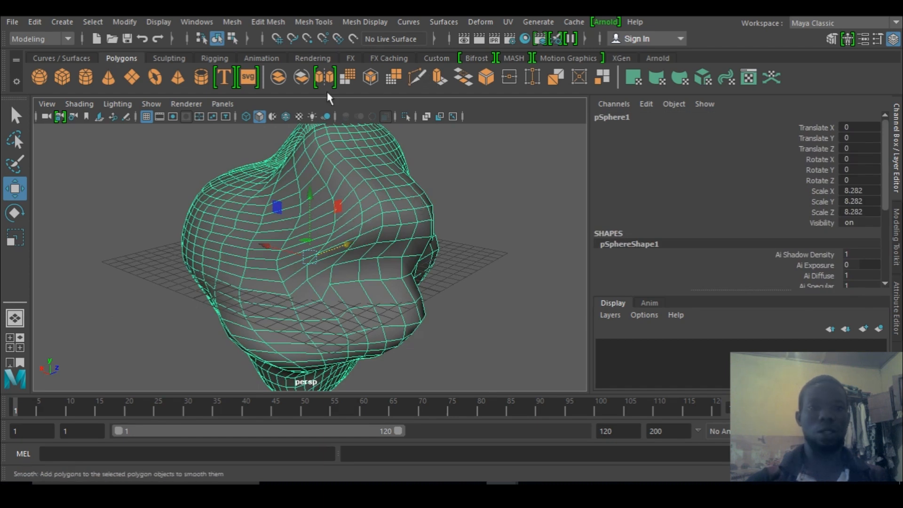
{"action": "left_click", "coordinate": [58, 39]}
{"action": "left_click", "coordinate": [35, 86]}
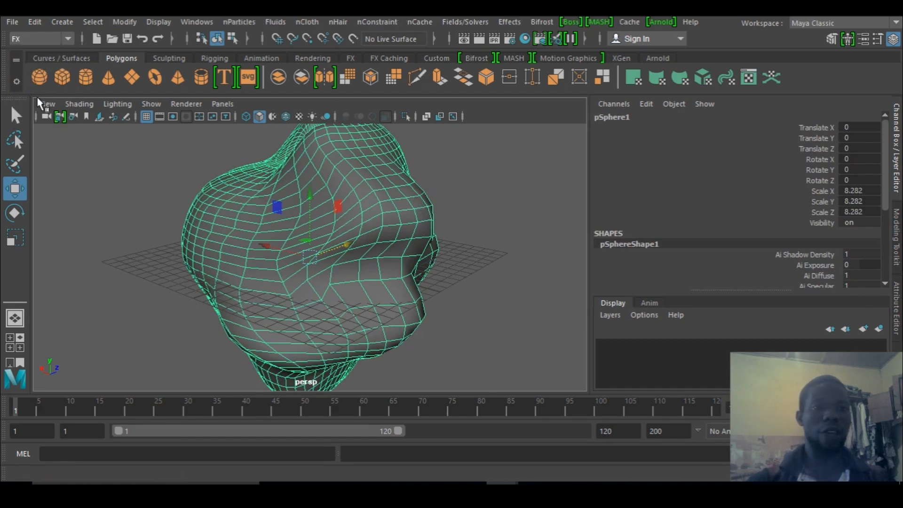
{"action": "left_click", "coordinate": [510, 22]}
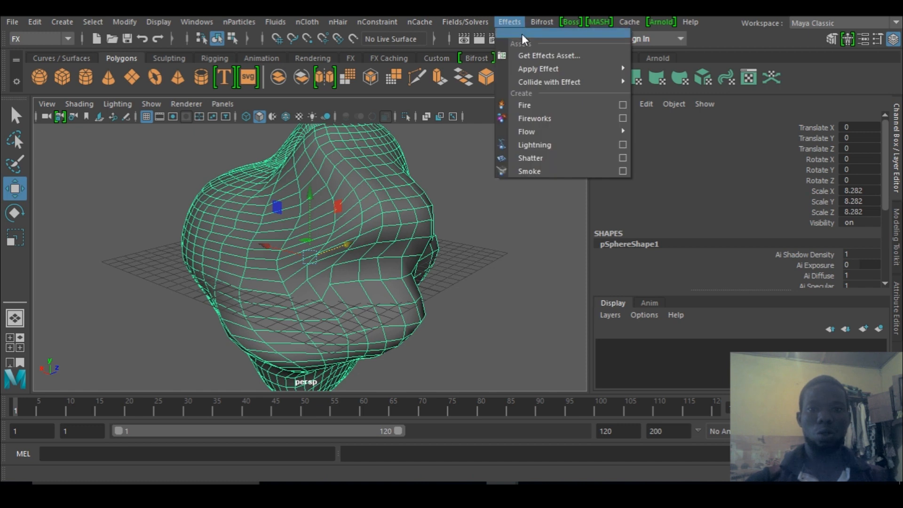
{"action": "left_click", "coordinate": [624, 160]}
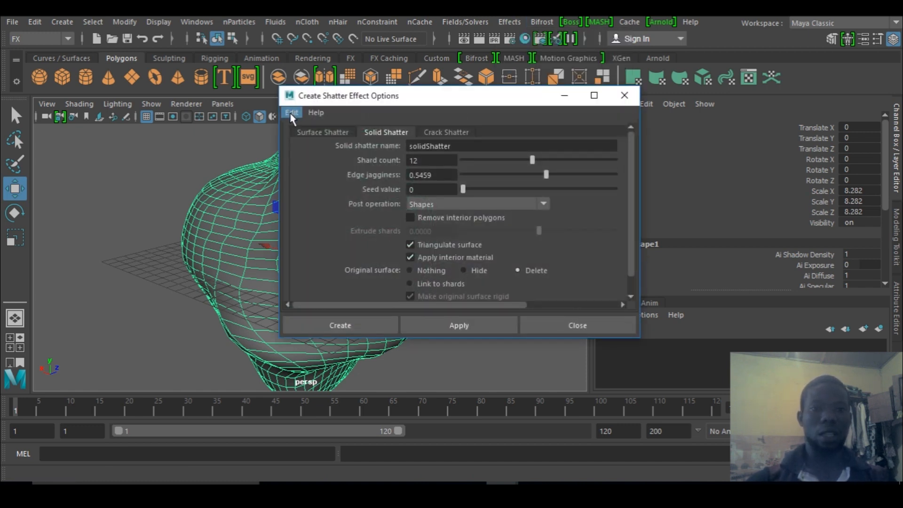
{"action": "left_click", "coordinate": [292, 113]}
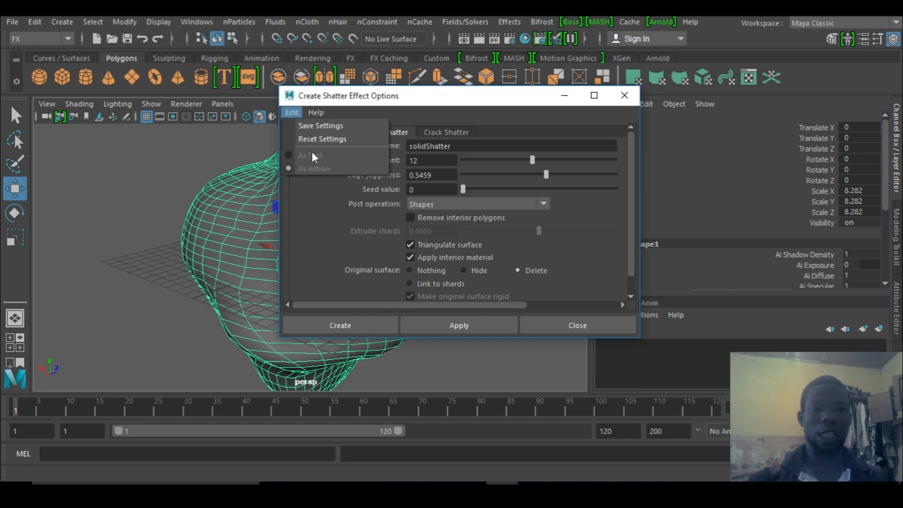
{"action": "left_click", "coordinate": [312, 139]}
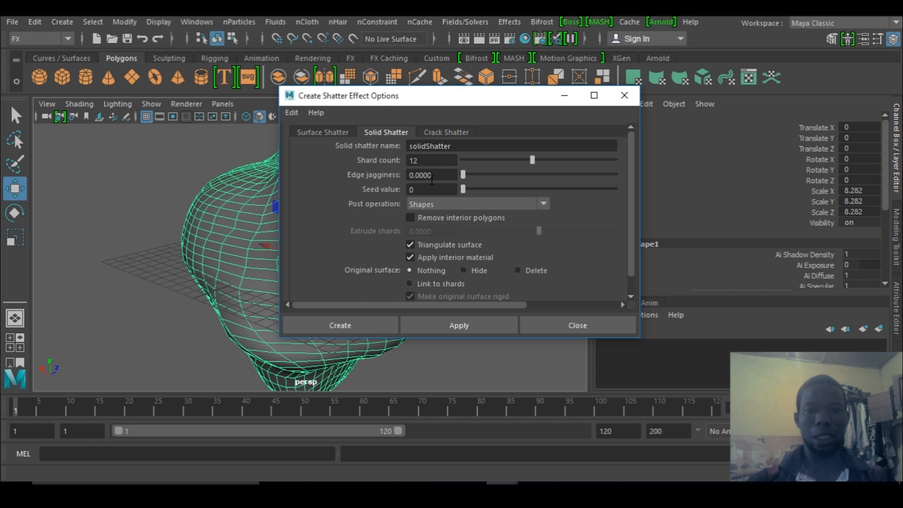
- Solid-shatter the rock into 12 shards with edge jagginess 0.5415, deleting the original surface
{"action": "left_click_drag", "start_coordinate": [462, 178], "coordinate": [546, 179]}
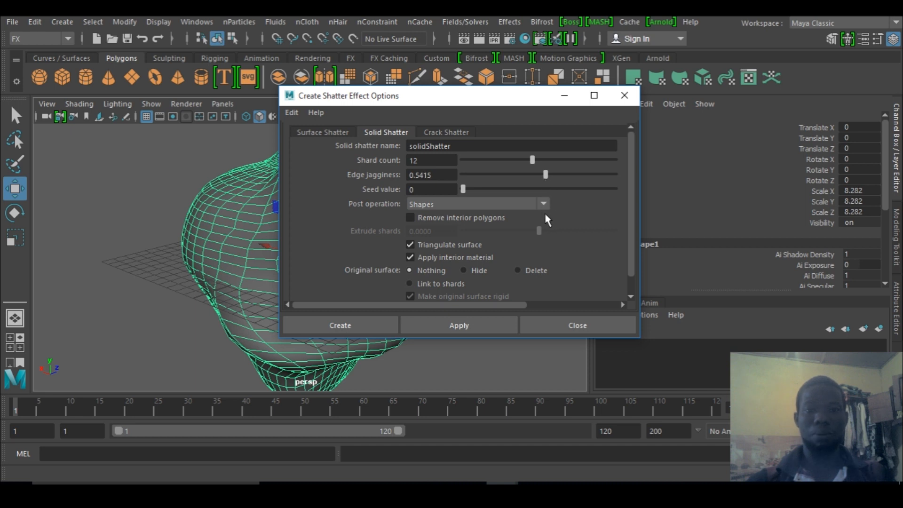
{"action": "scroll", "coordinate": [632, 224], "scroll_direction": "down", "scroll_amount": 2}
{"action": "left_click", "coordinate": [518, 252]}
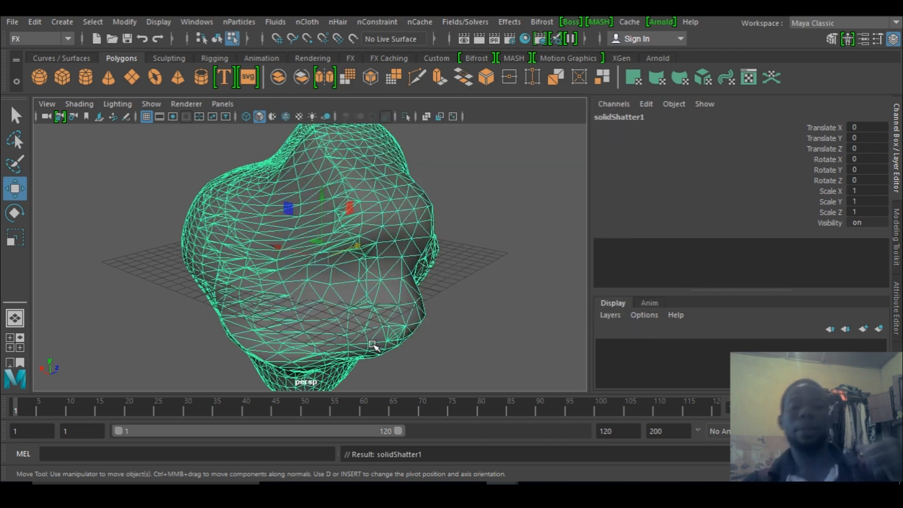
- Turn off soft selection using a shard's vertices, then return that shard to object selection
{"action": "left_click", "coordinate": [462, 205]}
{"action": "right_click_drag", "start_coordinate": [374, 235], "coordinate": [280, 191]}
{"action": "left_click", "coordinate": [373, 194]}
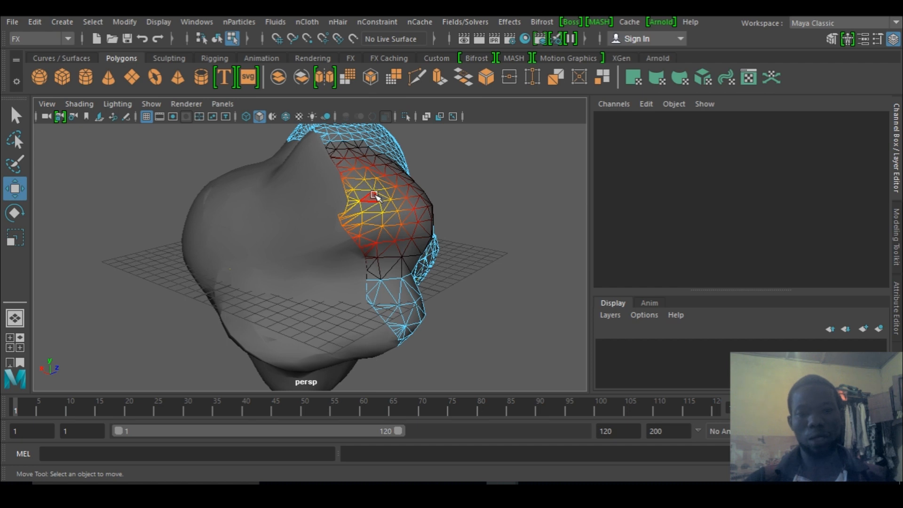
{"action": "key", "text": "b"}
{"action": "right_click_drag", "start_coordinate": [375, 195], "coordinate": [437, 41]}
{"action": "left_click", "coordinate": [455, 177]}
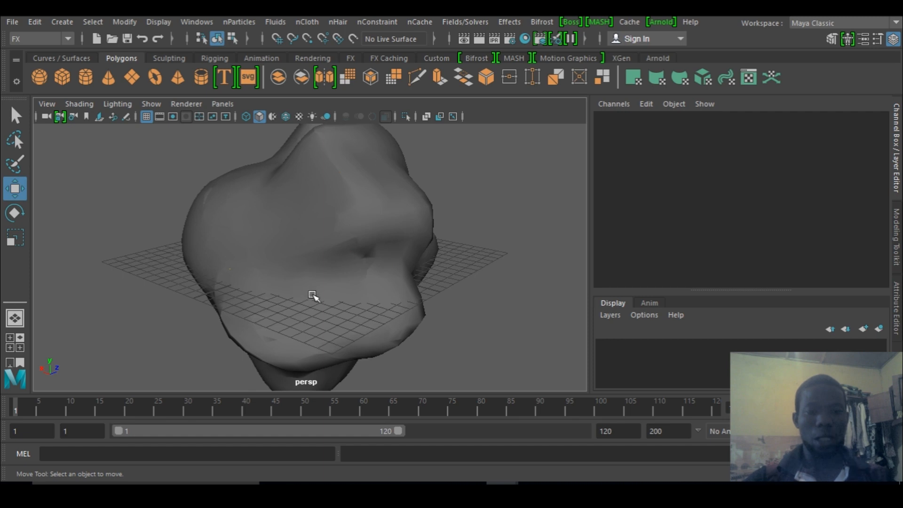
{"action": "key", "text": "ctrl+z"}
- Move several individual shards away from the rock's body to expose the interior faces
{"action": "left_click_drag", "start_coordinate": [322, 283], "coordinate": [518, 205], "text": "alt"}
{"action": "left_click", "coordinate": [345, 310]}
{"action": "left_click", "coordinate": [336, 215]}
{"action": "left_click_drag", "start_coordinate": [343, 269], "coordinate": [361, 299], "text": "alt"}
{"action": "left_click", "coordinate": [292, 265]}
{"action": "left_click_drag", "start_coordinate": [354, 238], "coordinate": [323, 269]}
{"action": "left_click", "coordinate": [323, 283]}
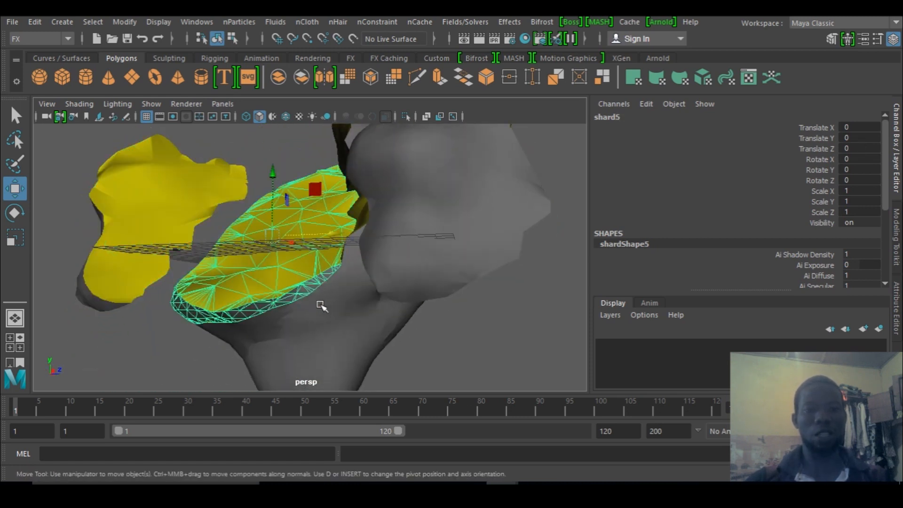
{"action": "left_click_drag", "start_coordinate": [284, 174], "coordinate": [87, 247]}
{"action": "left_click_drag", "start_coordinate": [345, 260], "coordinate": [245, 200], "text": "alt"}
{"action": "left_click", "coordinate": [284, 309]}
{"action": "left_click_drag", "start_coordinate": [284, 308], "coordinate": [273, 324], "text": "alt"}
{"action": "left_click_drag", "start_coordinate": [309, 286], "coordinate": [356, 349]}
- Select all the shards and assign them a new Lambert material
{"action": "right_click_drag", "start_coordinate": [370, 315], "coordinate": [208, 233], "text": "alt"}
{"action": "left_click_drag", "start_coordinate": [269, 316], "coordinate": [271, 295], "text": "alt"}
{"action": "left_click_drag", "start_coordinate": [212, 195], "coordinate": [403, 311]}
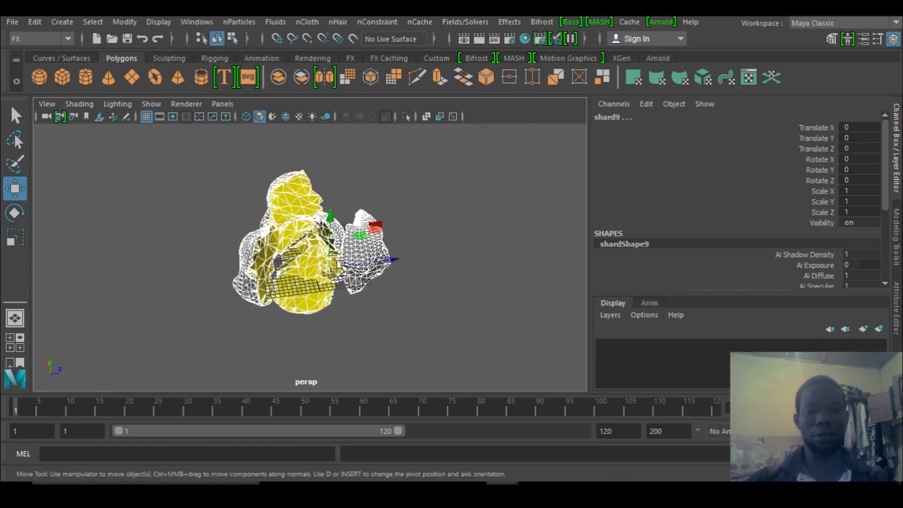
{"action": "right_click_drag", "start_coordinate": [313, 280], "coordinate": [395, 400]}
- Rename the shards' Lambert material as stone_text
{"action": "key", "text": "ctrl+a"}
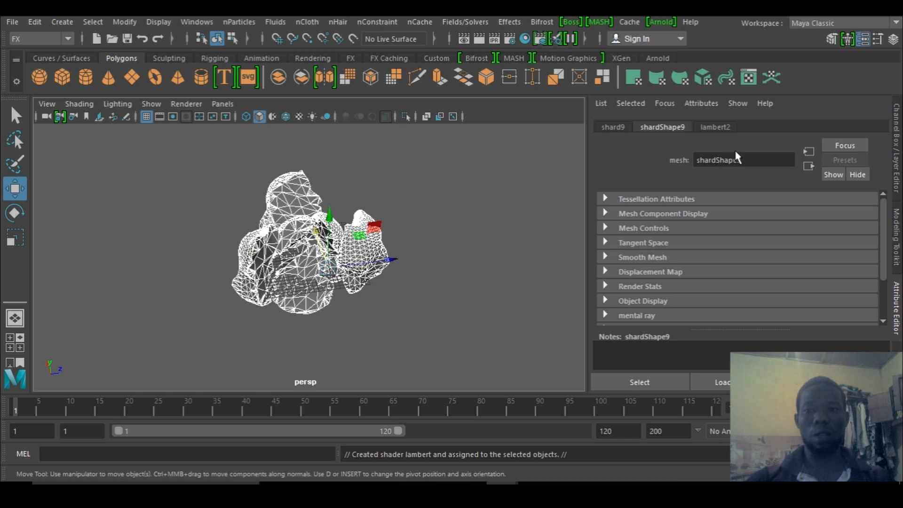
{"action": "left_click", "coordinate": [723, 129]}
{"action": "left_click_drag", "start_coordinate": [733, 160], "coordinate": [553, 166]}
{"action": "type", "text": "stone_text"}
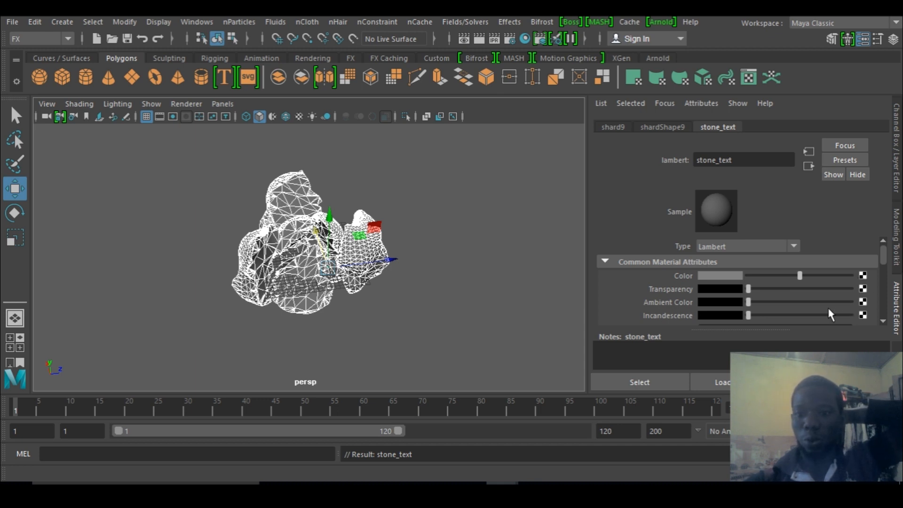
- Connect a File texture to stone_text's colour and load seamless_rock_face_texture_by_hhh316-d4hqxwx.tx from the Downloads folder
{"action": "left_click", "coordinate": [863, 277]}
{"action": "left_click", "coordinate": [498, 280]}
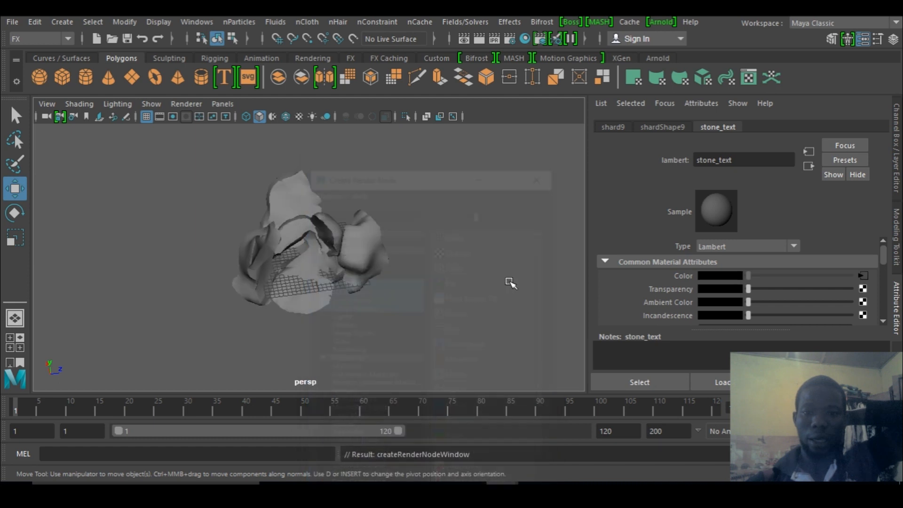
{"action": "left_click", "coordinate": [866, 307]}
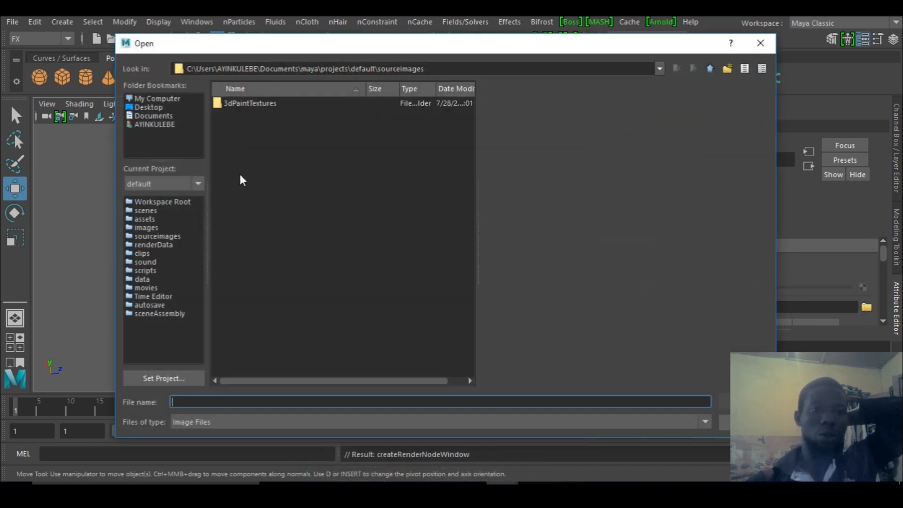
{"action": "left_click", "coordinate": [153, 109]}
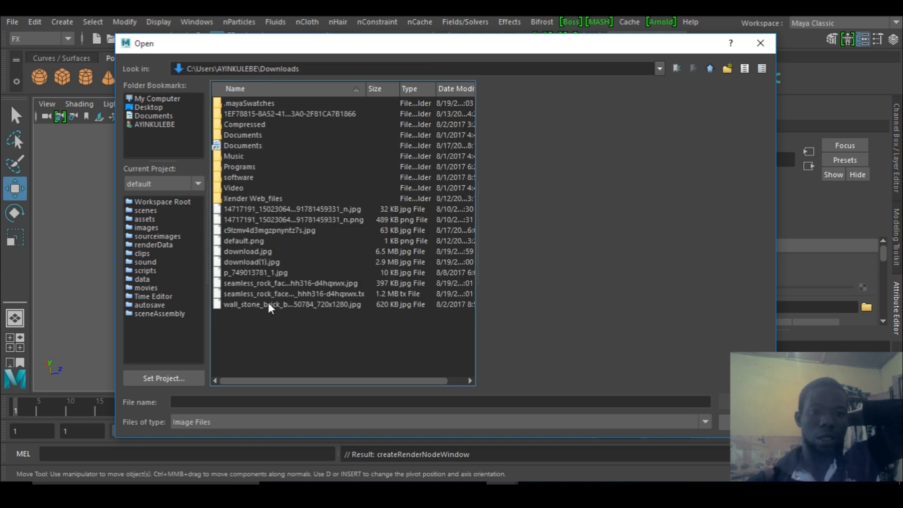
{"action": "left_click", "coordinate": [268, 295]}
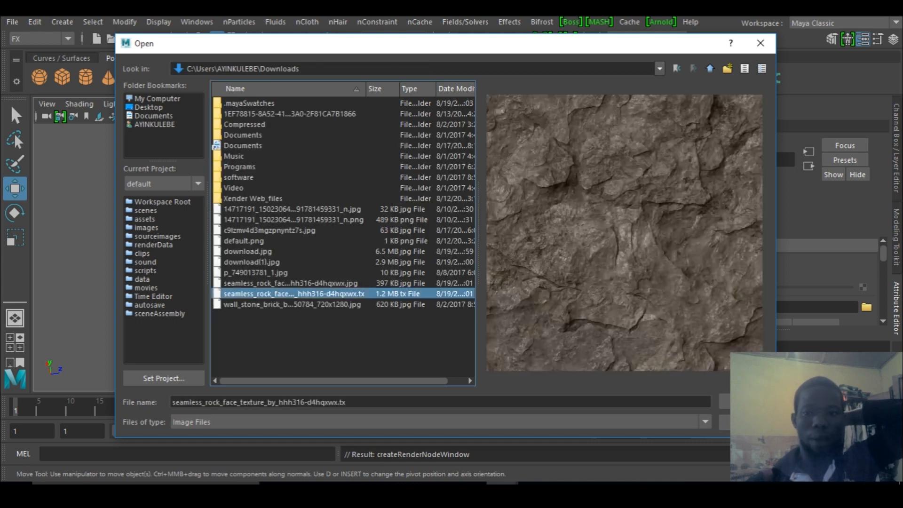
{"action": "key", "text": "Return"}
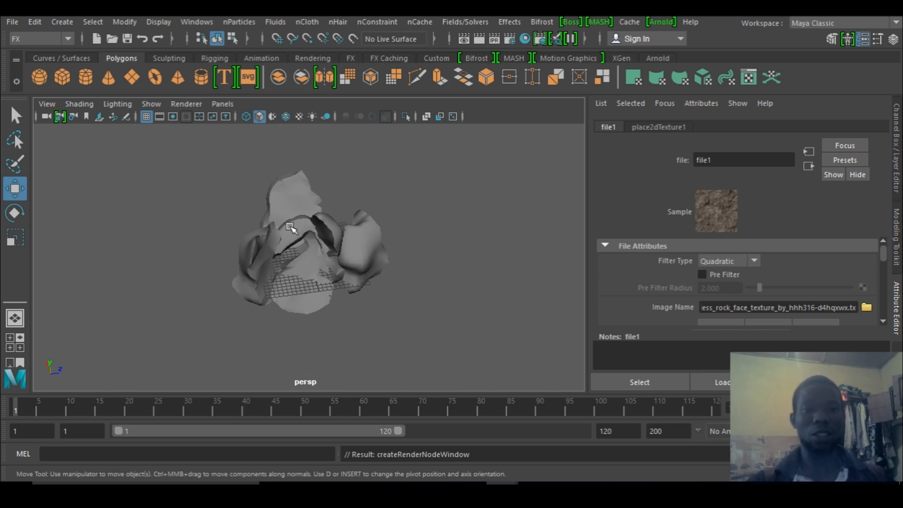
- Turn on textured display in the perspective view and inspect the stone texture on the shards from several sides
{"action": "key", "text": "6"}
{"action": "left_click", "coordinate": [419, 246]}
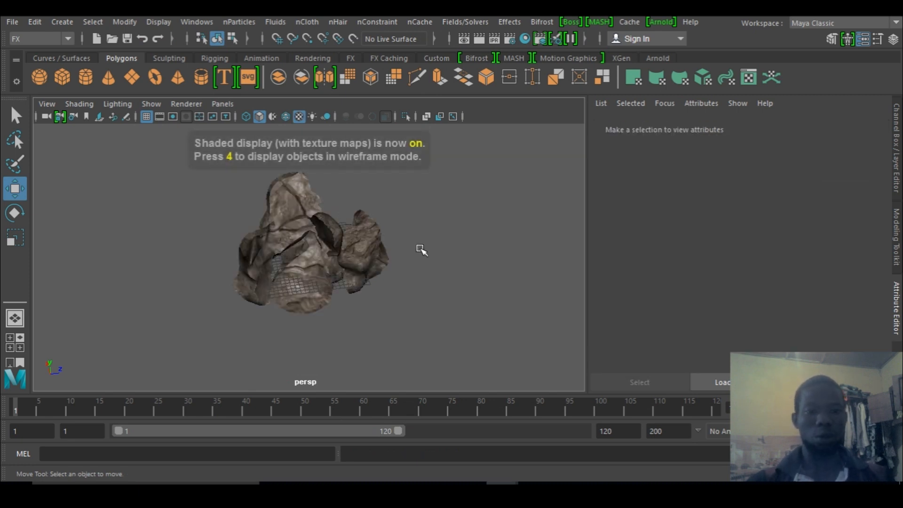
{"action": "left_click_drag", "start_coordinate": [418, 267], "coordinate": [288, 220], "text": "alt"}
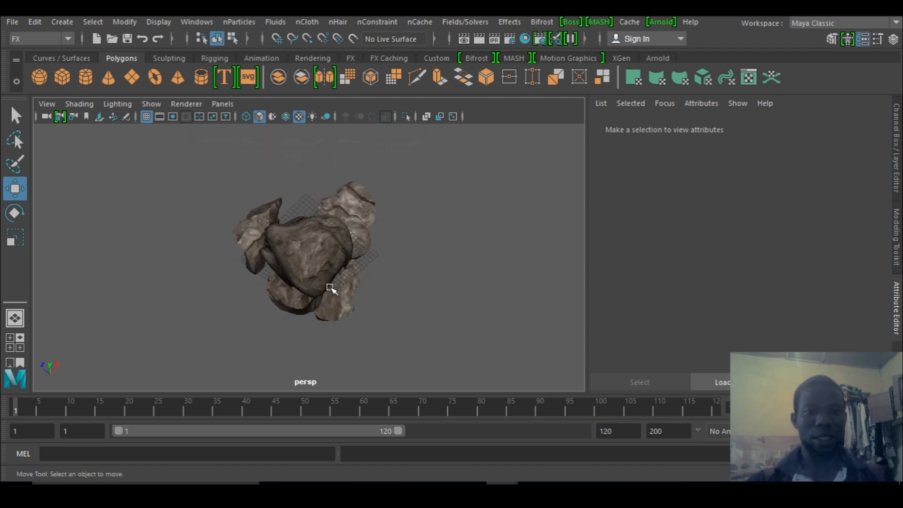
{"action": "right_click_drag", "start_coordinate": [331, 283], "coordinate": [535, 298], "text": "alt"}
{"action": "left_click_drag", "start_coordinate": [325, 282], "coordinate": [202, 302], "text": "alt"}
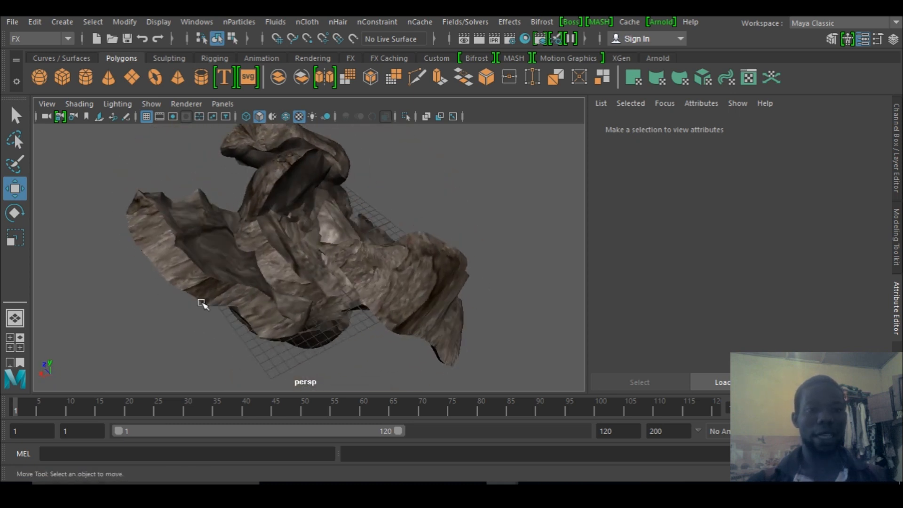
- Rotate the large outer shard shard5 until it lies roughly horizontal beside the rock
{"action": "left_click", "coordinate": [244, 321]}
{"action": "key", "text": "e"}
{"action": "left_click_drag", "start_coordinate": [191, 226], "coordinate": [225, 292]}
{"action": "left_click_drag", "start_coordinate": [232, 210], "coordinate": [233, 220]}
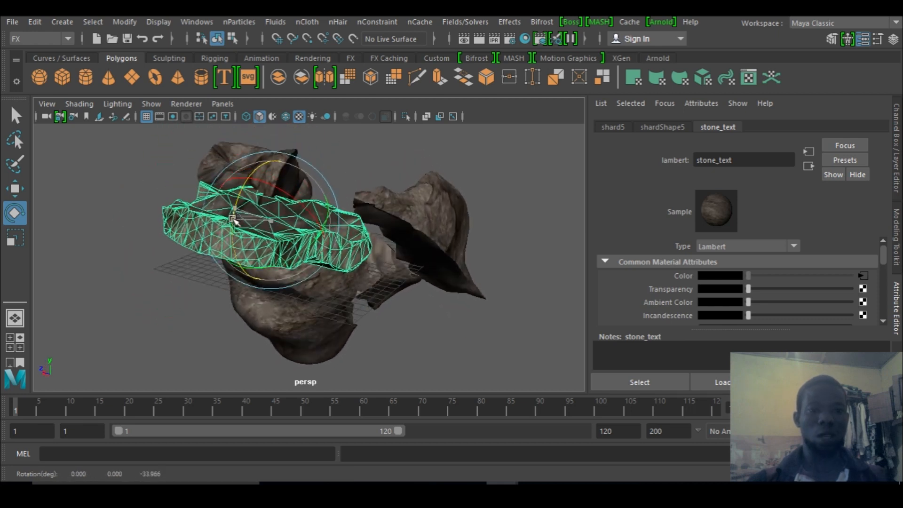
{"action": "left_click_drag", "start_coordinate": [239, 271], "coordinate": [358, 199], "text": "alt"}
{"action": "left_click_drag", "start_coordinate": [417, 234], "coordinate": [345, 235], "text": "alt"}
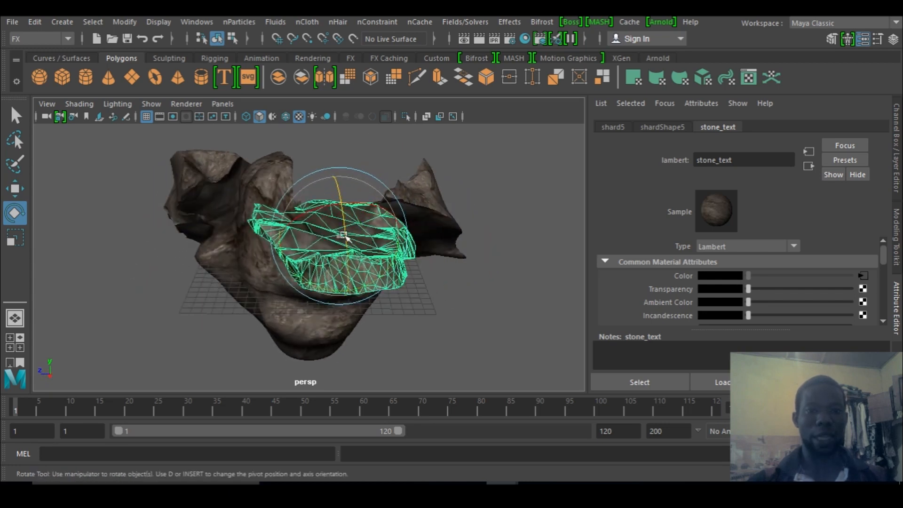
{"action": "left_click_drag", "start_coordinate": [292, 209], "coordinate": [290, 212]}
{"action": "left_click_drag", "start_coordinate": [404, 281], "coordinate": [267, 258], "text": "alt"}
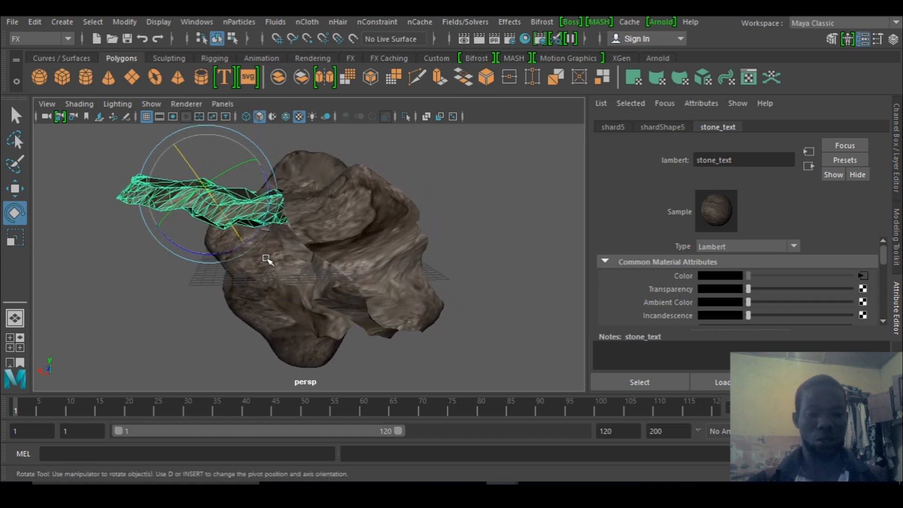
- In the top view, move the large selected shard and the upper shards outward from the pile
{"action": "key", "text": "w"}
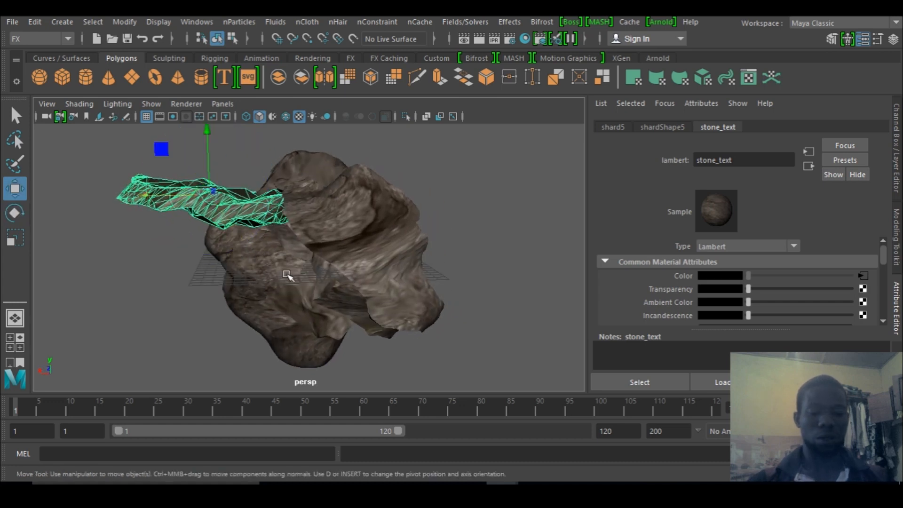
{"action": "key", "text": "space"}
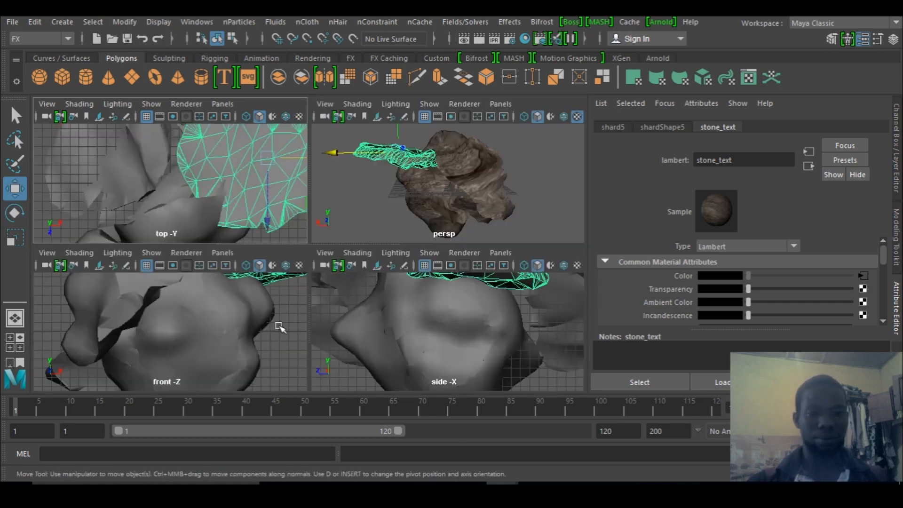
{"action": "key", "text": "space"}
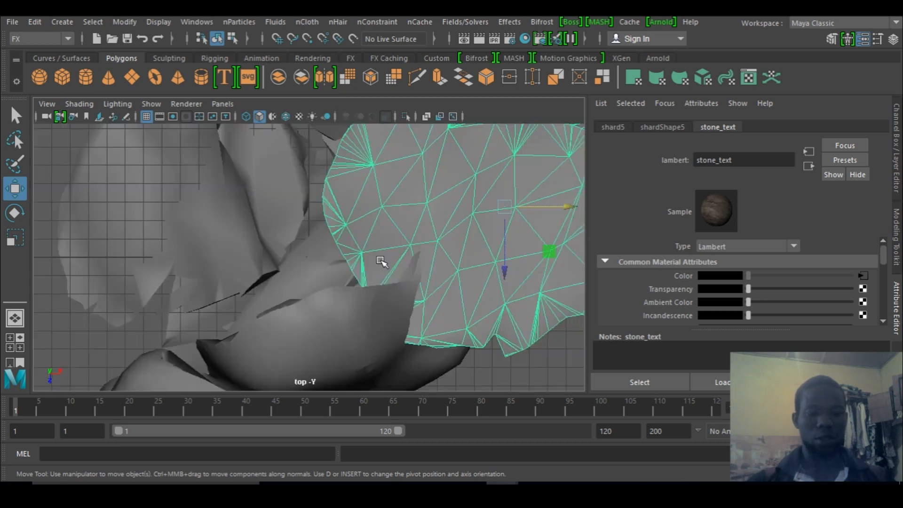
{"action": "right_click_drag", "start_coordinate": [359, 267], "coordinate": [54, 212], "text": "alt"}
{"action": "right_click_drag", "start_coordinate": [330, 274], "coordinate": [96, 164], "text": "alt"}
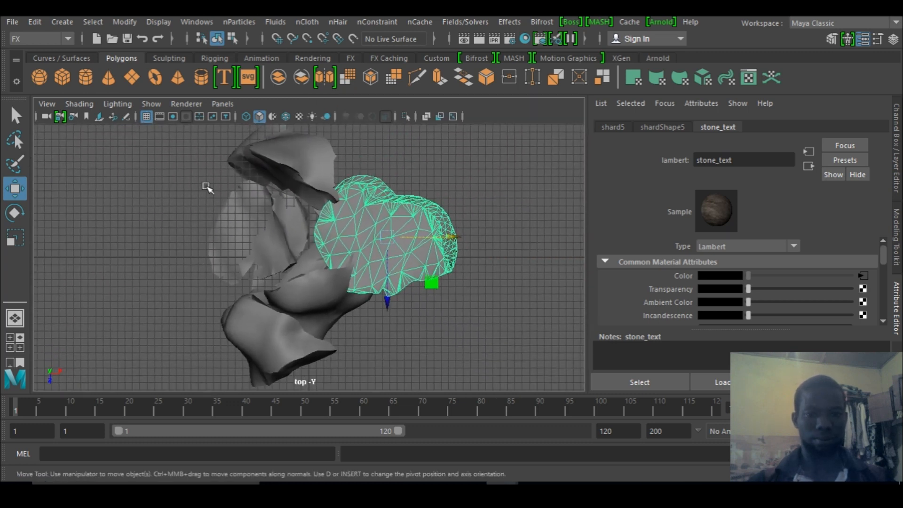
{"action": "left_click_drag", "start_coordinate": [390, 234], "coordinate": [463, 219]}
{"action": "left_click_drag", "start_coordinate": [285, 168], "coordinate": [148, 159]}
{"action": "left_click_drag", "start_coordinate": [249, 235], "coordinate": [142, 235]}
{"action": "left_click_drag", "start_coordinate": [351, 226], "coordinate": [348, 159]}
{"action": "left_click_drag", "start_coordinate": [291, 241], "coordinate": [267, 181]}
- Spread the lower and central shards apart in the top view so the pieces are separated from one another
{"action": "left_click_drag", "start_coordinate": [360, 283], "coordinate": [430, 338]}
{"action": "left_click_drag", "start_coordinate": [325, 282], "coordinate": [168, 357]}
{"action": "left_click_drag", "start_coordinate": [279, 341], "coordinate": [561, 165]}
{"action": "left_click_drag", "start_coordinate": [304, 288], "coordinate": [214, 371]}
{"action": "left_click", "coordinate": [323, 321]}
{"action": "left_click_drag", "start_coordinate": [325, 321], "coordinate": [336, 352]}
{"action": "left_click_drag", "start_coordinate": [303, 284], "coordinate": [260, 294]}
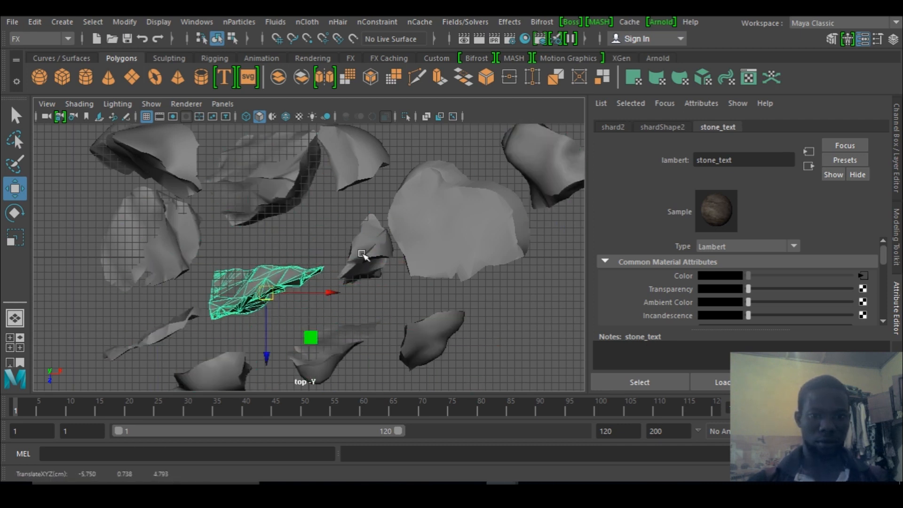
{"action": "left_click_drag", "start_coordinate": [366, 254], "coordinate": [353, 278]}
{"action": "left_click", "coordinate": [288, 207]}
{"action": "left_click_drag", "start_coordinate": [288, 207], "coordinate": [285, 234]}
- Rotate the upper-left shard and one of the lower shards in the top view to vary their orientation
{"action": "left_click", "coordinate": [167, 149]}
{"action": "key", "text": "e"}
{"action": "left_click_drag", "start_coordinate": [121, 177], "coordinate": [150, 191]}
{"action": "left_click", "coordinate": [163, 260]}
{"action": "mouse_move", "coordinate": [313, 370]}
{"action": "left_mouse_down"}
{"action": "mouse_move", "coordinate": [348, 374]}
{"action": "mouse_move", "coordinate": [326, 370]}
{"action": "left_mouse_up"}
{"action": "key", "text": "w"}
{"action": "left_click", "coordinate": [218, 384]}
{"action": "scroll", "coordinate": [244, 200], "scroll_direction": "down", "scroll_amount": 1}
{"action": "middle_click_drag", "start_coordinate": [244, 199], "coordinate": [264, 126], "text": "alt"}
{"action": "key", "text": "e"}
{"action": "left_click_drag", "start_coordinate": [234, 296], "coordinate": [235, 324]}
{"action": "left_click_drag", "start_coordinate": [235, 325], "coordinate": [263, 310], "text": "alt"}
- In the perspective view, raise one scattered shard, then rotate it and tilt it to a new angle
{"action": "key", "text": "space"}
{"action": "key", "text": "space"}
{"action": "left_click_drag", "start_coordinate": [415, 294], "coordinate": [390, 306], "text": "alt"}
{"action": "left_click", "coordinate": [360, 301]}
{"action": "left_click_drag", "start_coordinate": [391, 306], "coordinate": [365, 301], "text": "alt"}
{"action": "key", "text": "w"}
{"action": "left_click_drag", "start_coordinate": [359, 250], "coordinate": [359, 179]}
{"action": "left_click_drag", "start_coordinate": [359, 226], "coordinate": [357, 308], "text": "alt"}
{"action": "key", "text": "e"}
{"action": "left_click_drag", "start_coordinate": [353, 273], "coordinate": [329, 278]}
{"action": "key", "text": "w"}
{"action": "key", "text": "e"}
{"action": "left_click_drag", "start_coordinate": [257, 226], "coordinate": [250, 262]}
- Select another scattered shard and rotate it to a different angle
{"action": "left_click", "coordinate": [200, 221]}
{"action": "left_click_drag", "start_coordinate": [245, 301], "coordinate": [276, 316], "text": "alt"}
{"action": "key", "text": "space"}
{"action": "key", "text": "space"}
{"action": "left_click_drag", "start_coordinate": [211, 211], "coordinate": [241, 233]}
- Show the side view in wireframe and reposition two shards, bringing the second one down toward the grid line
{"action": "key", "text": "space"}
{"action": "key", "text": "space"}
{"action": "scroll", "coordinate": [369, 323], "scroll_direction": "down", "scroll_amount": 6}
{"action": "left_click", "coordinate": [246, 116]}
{"action": "key", "text": "w"}
{"action": "left_click_drag", "start_coordinate": [419, 235], "coordinate": [431, 230]}
{"action": "left_click", "coordinate": [282, 264]}
{"action": "left_click_drag", "start_coordinate": [267, 269], "coordinate": [346, 189]}
{"action": "key", "text": "e"}
{"action": "key", "text": "w"}
{"action": "left_click_drag", "start_coordinate": [334, 142], "coordinate": [334, 167]}
- Rotate two more shards in the side view, then shift the second one sideways and raise it slightly
{"action": "left_click", "coordinate": [292, 261]}
{"action": "key", "text": "e"}
{"action": "left_click_drag", "start_coordinate": [292, 261], "coordinate": [281, 237]}
{"action": "left_click", "coordinate": [241, 298]}
{"action": "key", "text": "e"}
{"action": "left_click_drag", "start_coordinate": [207, 221], "coordinate": [250, 250]}
{"action": "key", "text": "w"}
{"action": "left_click_drag", "start_coordinate": [160, 244], "coordinate": [62, 243]}
{"action": "key", "text": "e"}
{"action": "key", "text": "w"}
{"action": "left_click_drag", "start_coordinate": [123, 183], "coordinate": [125, 173]}
- Raise two low-lying shards toward the grid level in the side view, rotating the second one as well
{"action": "left_click", "coordinate": [207, 274]}
{"action": "key", "text": "e"}
{"action": "key", "text": "w"}
{"action": "left_click_drag", "start_coordinate": [191, 210], "coordinate": [195, 189]}
{"action": "left_click", "coordinate": [278, 268]}
{"action": "key", "text": "e"}
{"action": "left_click_drag", "start_coordinate": [279, 268], "coordinate": [257, 240]}
{"action": "key", "text": "w"}
{"action": "left_click_drag", "start_coordinate": [292, 194], "coordinate": [292, 179]}
- Rotate shard12 in the side view and raise it slightly to rest near the grid line
{"action": "left_click", "coordinate": [189, 230]}
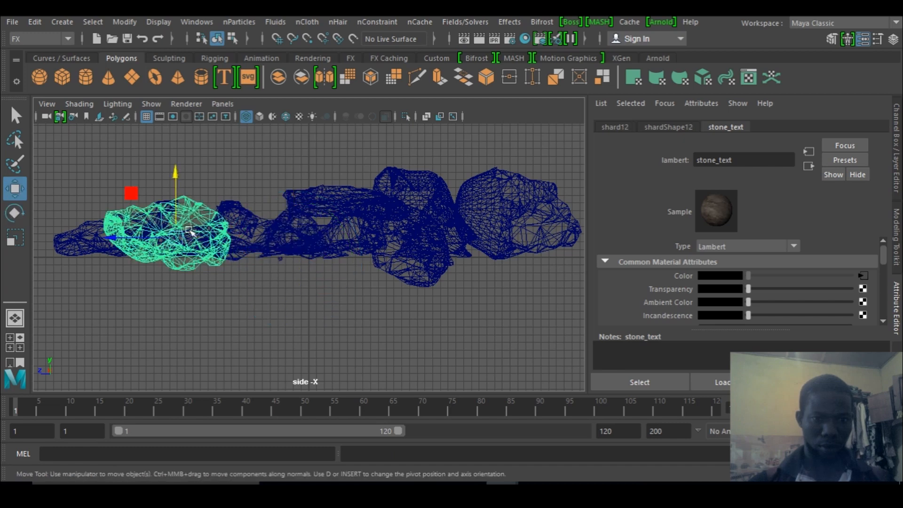
{"action": "key", "text": "e"}
{"action": "left_click_drag", "start_coordinate": [189, 231], "coordinate": [275, 232]}
{"action": "key", "text": "w"}
{"action": "left_click_drag", "start_coordinate": [175, 200], "coordinate": [176, 189]}
{"action": "key", "text": "e"}
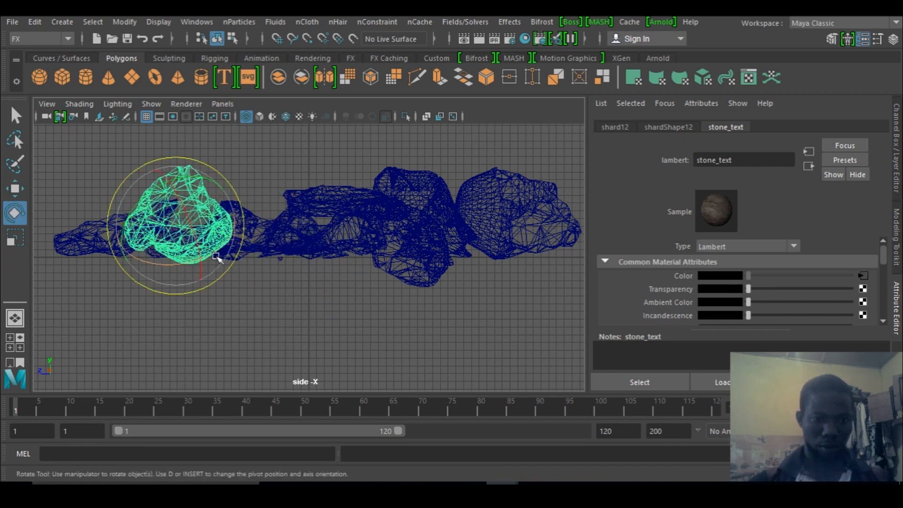
- In the perspective view, move shard12 a little farther away from its neighbouring shards
{"action": "key", "text": "space"}
{"action": "key", "text": "space"}
{"action": "left_click_drag", "start_coordinate": [301, 325], "coordinate": [252, 343], "text": "alt"}
{"action": "key", "text": "w"}
{"action": "left_click_drag", "start_coordinate": [487, 266], "coordinate": [503, 269]}
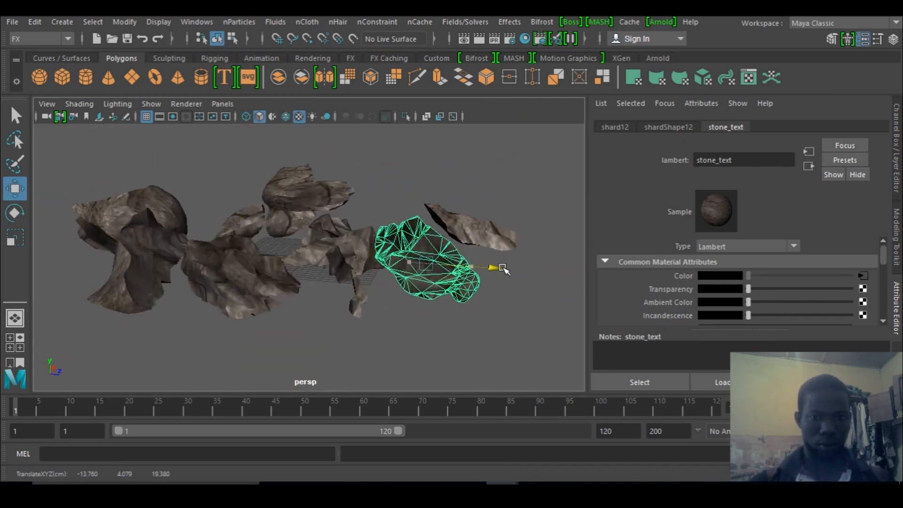
- Rotate one of the middle shards in the perspective view and lower it toward the grid
{"action": "left_click", "coordinate": [325, 249]}
{"action": "left_click_drag", "start_coordinate": [254, 320], "coordinate": [350, 285], "text": "alt"}
{"action": "key", "text": "e"}
{"action": "left_click_drag", "start_coordinate": [293, 210], "coordinate": [343, 204]}
{"action": "key", "text": "w"}
{"action": "left_click_drag", "start_coordinate": [323, 145], "coordinate": [325, 182]}
{"action": "left_click", "coordinate": [221, 221]}
{"action": "left_click_drag", "start_coordinate": [141, 325], "coordinate": [470, 310], "text": "alt"}
{"action": "left_click_drag", "start_coordinate": [151, 365], "coordinate": [302, 316], "text": "alt"}
- Rotate two of the scattered shards in the perspective view so that they lie at more natural angles
{"action": "left_click", "coordinate": [365, 228]}
{"action": "key", "text": "e"}
{"action": "left_click_drag", "start_coordinate": [337, 236], "coordinate": [323, 253]}
{"action": "key", "text": "w"}
{"action": "left_click_drag", "start_coordinate": [318, 324], "coordinate": [438, 281], "text": "alt"}
{"action": "key", "text": "e"}
{"action": "key", "text": "w"}
{"action": "left_click", "coordinate": [500, 246]}
{"action": "key", "text": "e"}
{"action": "left_click_drag", "start_coordinate": [500, 246], "coordinate": [459, 249]}
{"action": "key", "text": "w"}
{"action": "left_click_drag", "start_coordinate": [423, 282], "coordinate": [154, 309], "text": "alt"}
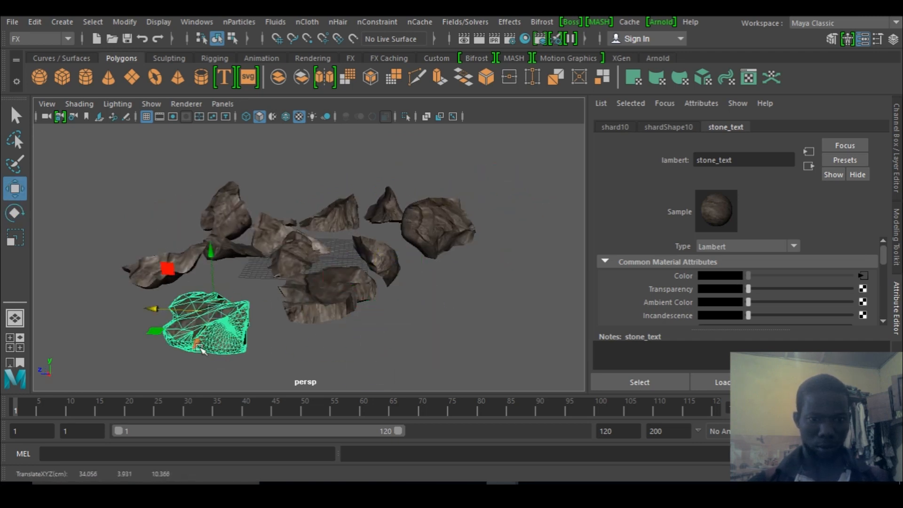
- Move shard10 and the shards around it to even out the spacing of the scattered pieces
{"action": "left_click_drag", "start_coordinate": [202, 349], "coordinate": [205, 325]}
{"action": "left_click_drag", "start_coordinate": [473, 247], "coordinate": [437, 299], "text": "alt"}
{"action": "left_click", "coordinate": [435, 297]}
{"action": "left_click_drag", "start_coordinate": [406, 267], "coordinate": [363, 245]}
{"action": "left_click_drag", "start_coordinate": [363, 328], "coordinate": [328, 322]}
{"action": "left_click_drag", "start_coordinate": [337, 229], "coordinate": [263, 254]}
- Nudge the shards near the edge of the layout, including shard13, into the gaps between their neighbours
{"action": "left_click", "coordinate": [417, 348]}
{"action": "left_click_drag", "start_coordinate": [419, 296], "coordinate": [421, 285]}
{"action": "left_click", "coordinate": [342, 353]}
{"action": "left_click_drag", "start_coordinate": [420, 285], "coordinate": [299, 283], "text": "alt"}
{"action": "left_click", "coordinate": [283, 369]}
{"action": "left_click_drag", "start_coordinate": [350, 361], "coordinate": [344, 362]}
{"action": "left_click", "coordinate": [395, 331]}
{"action": "left_click_drag", "start_coordinate": [369, 285], "coordinate": [362, 270]}
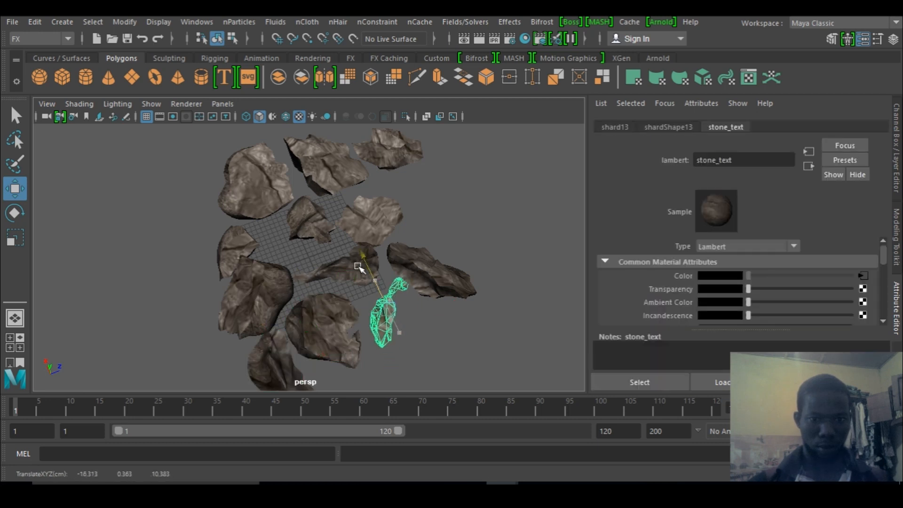
- Select a shard at the far end of the layout and make small adjustments to its position
{"action": "left_click", "coordinate": [390, 149]}
{"action": "left_click_drag", "start_coordinate": [165, 261], "coordinate": [252, 230], "text": "alt"}
{"action": "left_click_drag", "start_coordinate": [133, 210], "coordinate": [144, 205]}
{"action": "left_click_drag", "start_coordinate": [155, 282], "coordinate": [212, 273], "text": "alt"}
{"action": "left_click_drag", "start_coordinate": [117, 306], "coordinate": [130, 304]}
- Create a polygon plane and scale it up into a large ground surface beneath the scattered shards
{"action": "left_click_drag", "start_coordinate": [376, 292], "coordinate": [575, 248], "text": "alt"}
{"action": "left_click", "coordinate": [188, 162]}
{"action": "left_click", "coordinate": [132, 77]}
{"action": "key", "text": "r"}
{"action": "left_click_drag", "start_coordinate": [308, 256], "coordinate": [518, 254]}
- Rotate shard11 to lie flatter and adjust its height against the ground plane, checking it from beneath
{"action": "left_click", "coordinate": [346, 301]}
{"action": "left_click_drag", "start_coordinate": [336, 348], "coordinate": [285, 267], "text": "alt"}
{"action": "key", "text": "e"}
{"action": "left_click", "coordinate": [285, 268]}
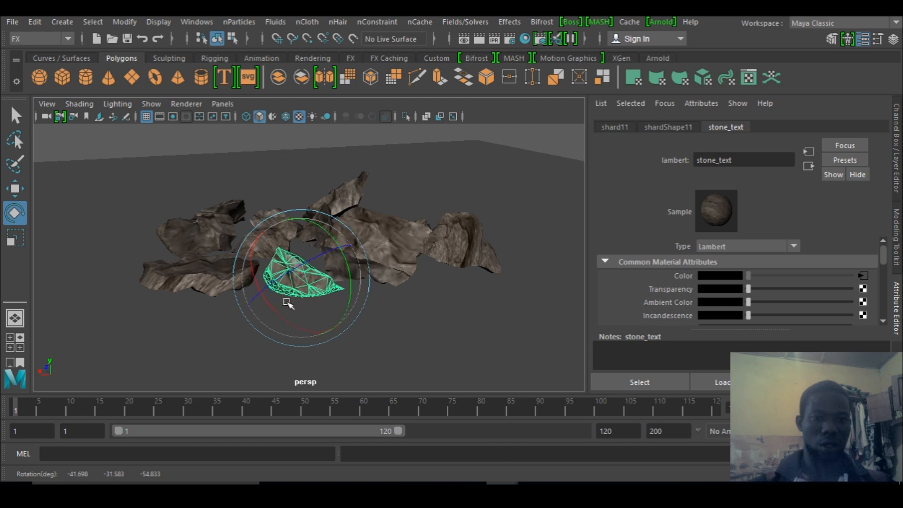
{"action": "key", "text": "w"}
{"action": "left_click_drag", "start_coordinate": [298, 221], "coordinate": [299, 212]}
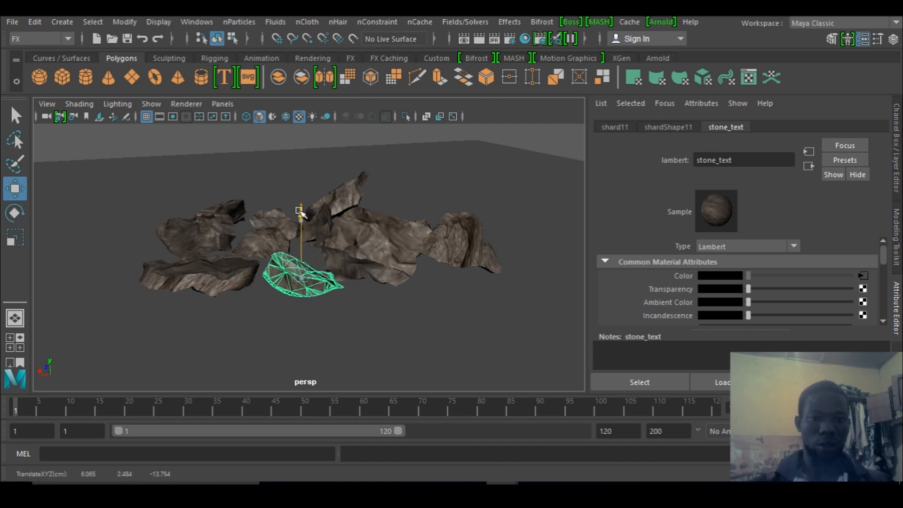
{"action": "left_click_drag", "start_coordinate": [418, 291], "coordinate": [338, 306], "text": "alt"}
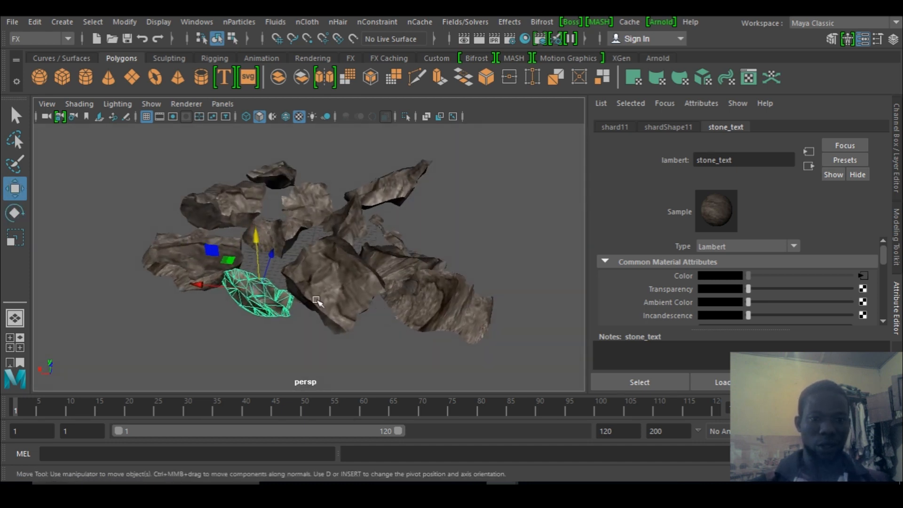
{"action": "left_click_drag", "start_coordinate": [294, 343], "coordinate": [292, 286], "text": "alt"}
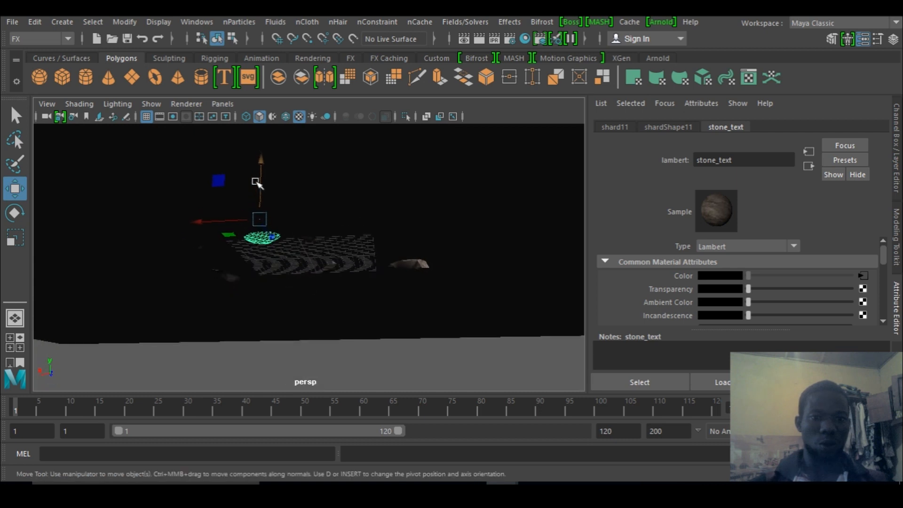
{"action": "left_click_drag", "start_coordinate": [264, 155], "coordinate": [327, 312], "text": "alt"}
{"action": "left_click_drag", "start_coordinate": [258, 306], "coordinate": [303, 258]}
- Adjust the tilt of shard13 and shard2 in turn, checking how they rest on the ground plane
{"action": "left_click", "coordinate": [351, 332]}
{"action": "left_click", "coordinate": [380, 300]}
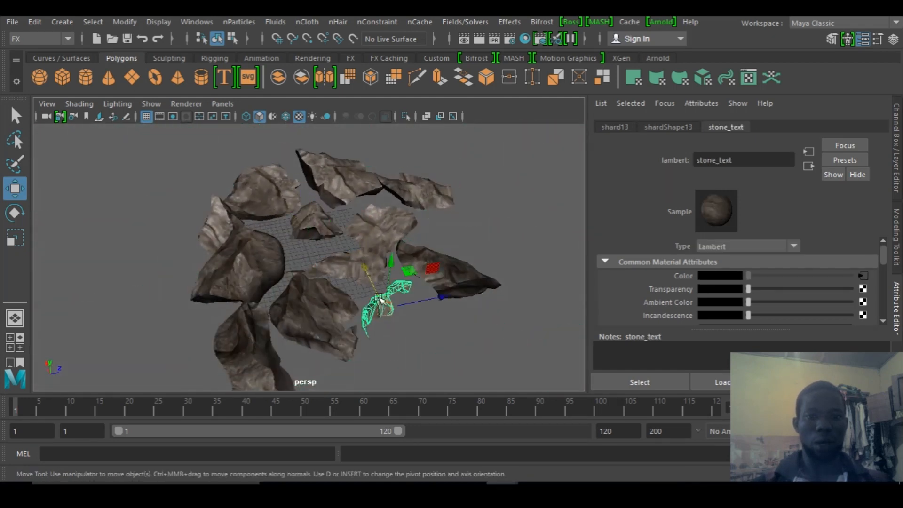
{"action": "left_click_drag", "start_coordinate": [393, 258], "coordinate": [353, 289], "text": "alt"}
{"action": "key", "text": "e"}
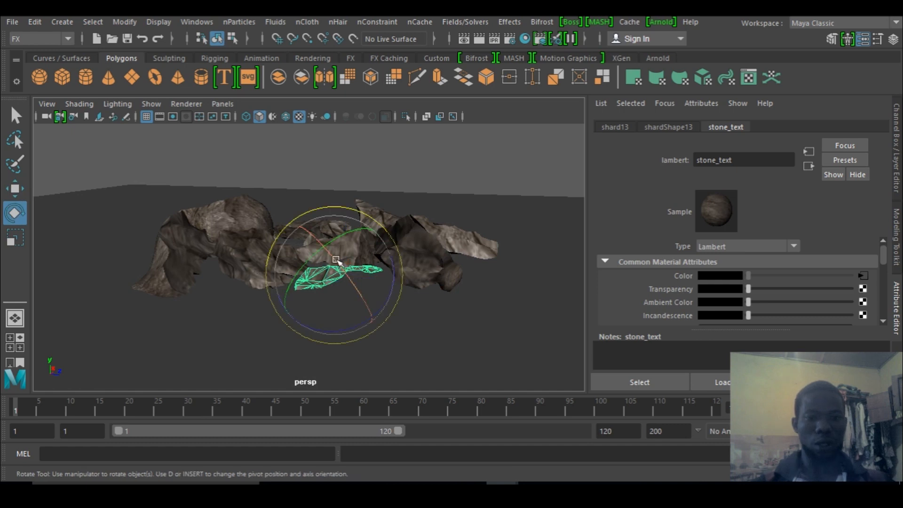
{"action": "left_click_drag", "start_coordinate": [348, 286], "coordinate": [256, 374], "text": "alt"}
{"action": "left_click", "coordinate": [303, 267]}
{"action": "left_click_drag", "start_coordinate": [303, 267], "coordinate": [428, 318], "text": "alt"}
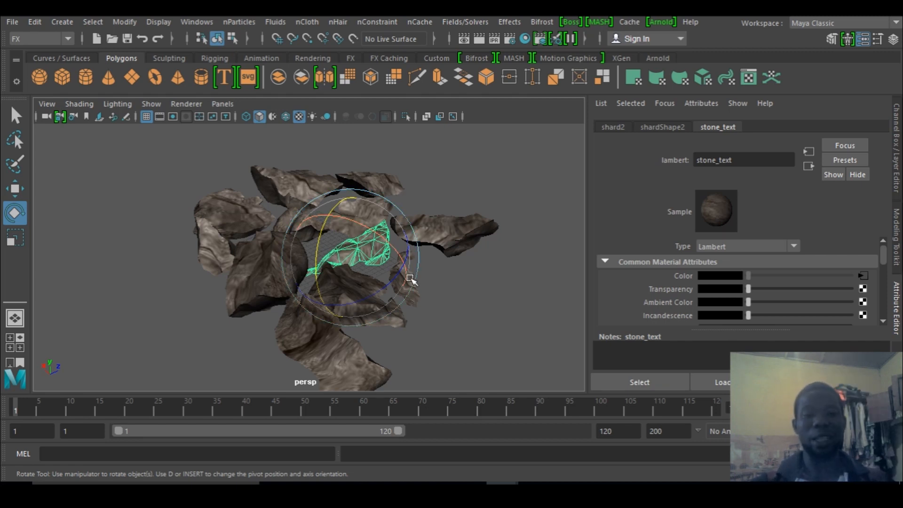
{"action": "left_click_drag", "start_coordinate": [416, 279], "coordinate": [466, 262], "text": "alt"}
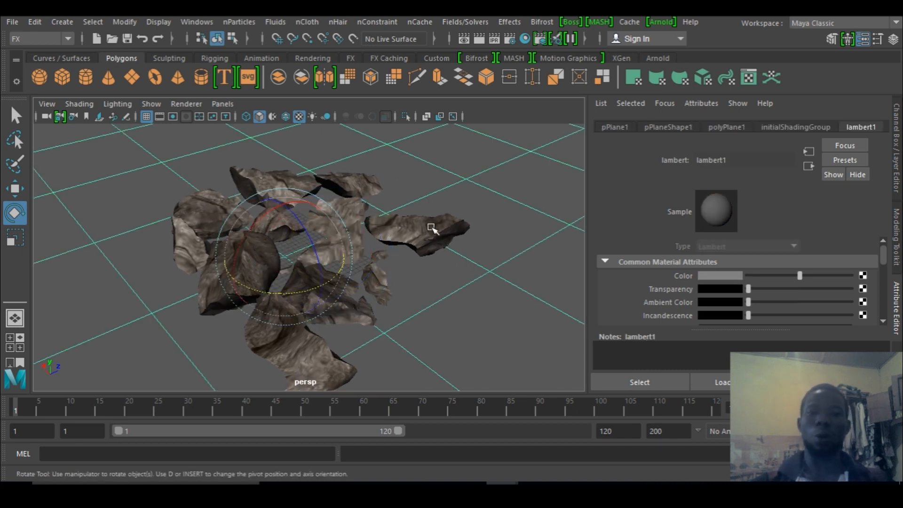
{"action": "left_click_drag", "start_coordinate": [389, 301], "coordinate": [420, 280], "text": "alt"}
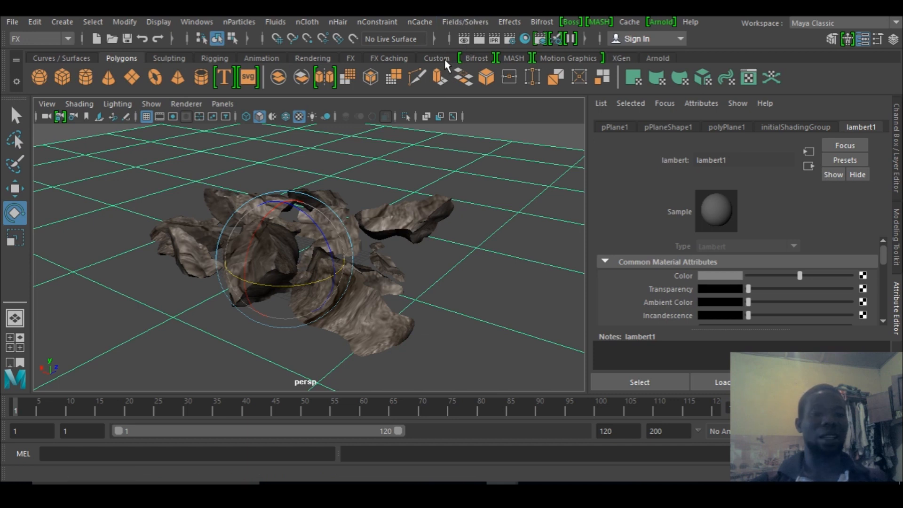
- Switch to the Modeling menu set and apply an Automatic UV projection to shard12
{"action": "left_click", "coordinate": [407, 216]}
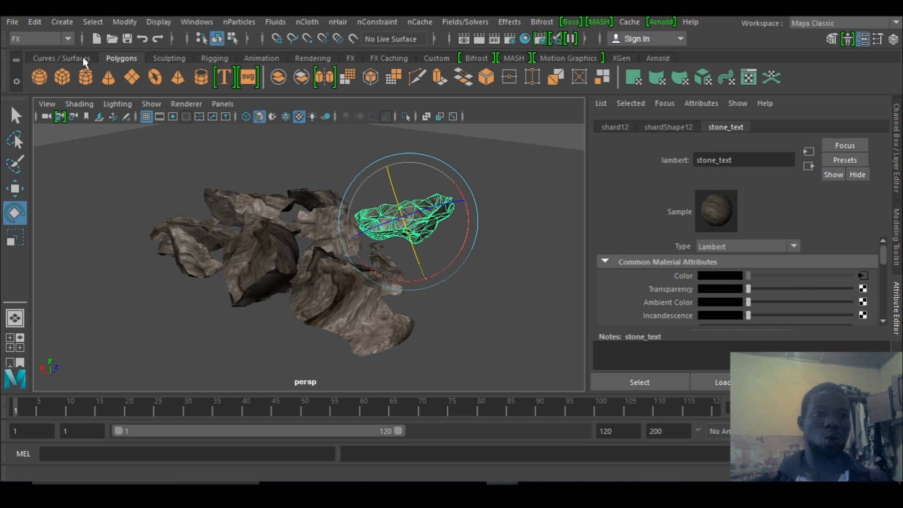
{"action": "left_click", "coordinate": [68, 40]}
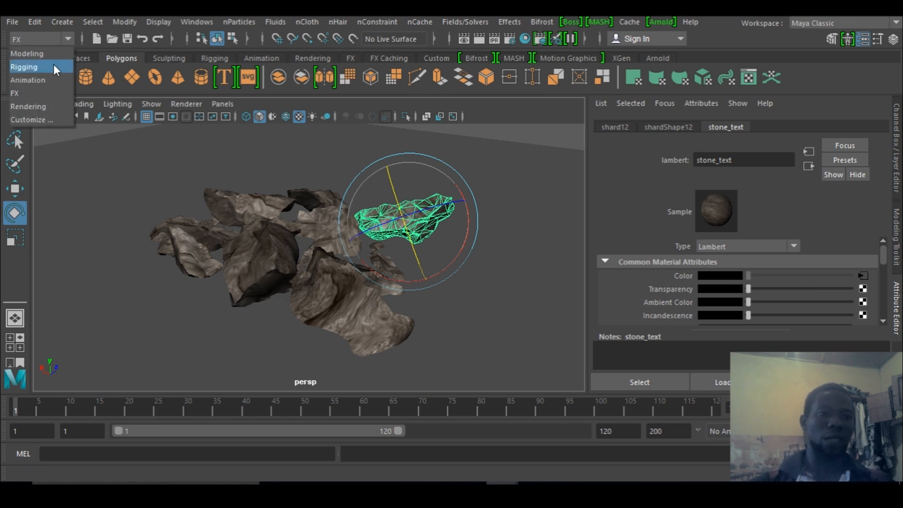
{"action": "left_click", "coordinate": [55, 54]}
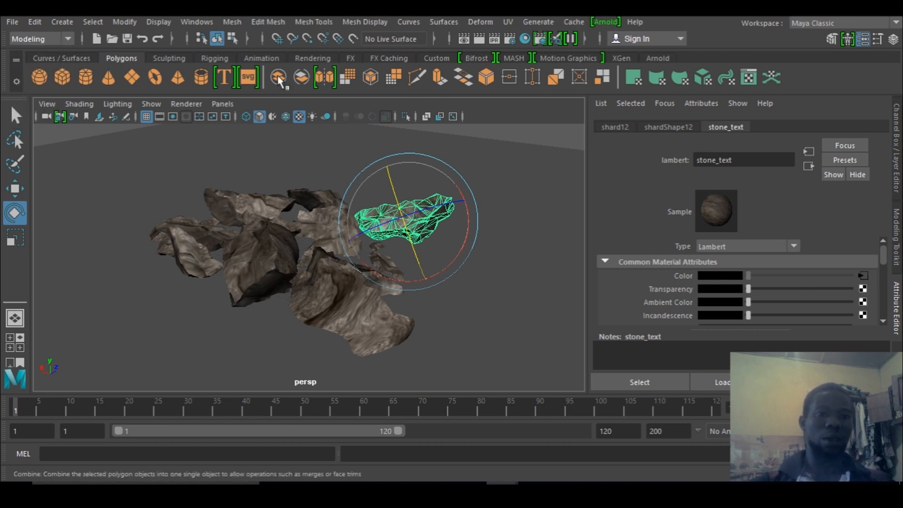
{"action": "left_click", "coordinate": [508, 23]}
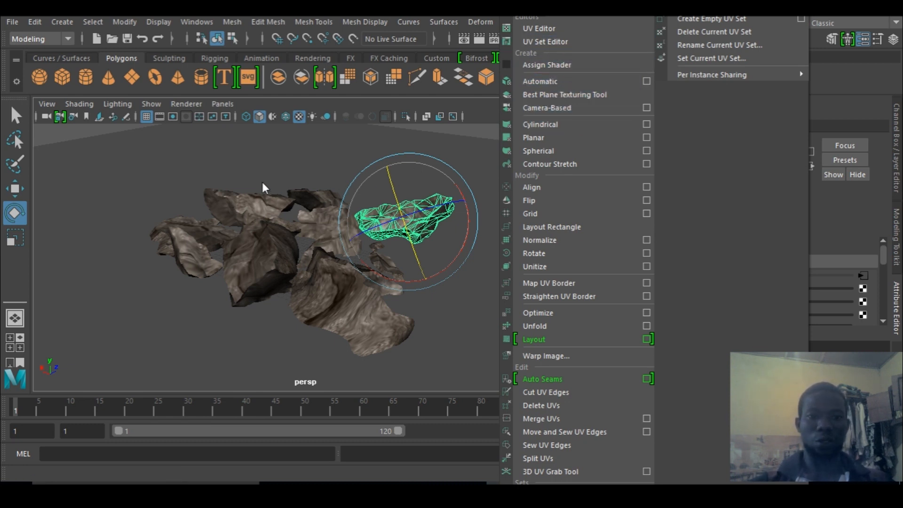
{"action": "left_click", "coordinate": [548, 81]}
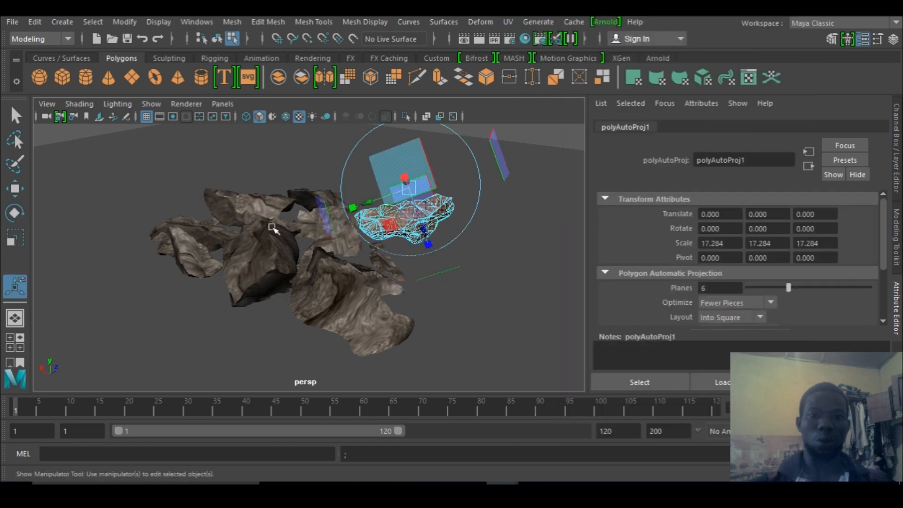
- Examine the remapped stone texture on shard12 up close and compare it with the neighbouring shards
{"action": "left_click", "coordinate": [337, 282]}
{"action": "left_click", "coordinate": [534, 137]}
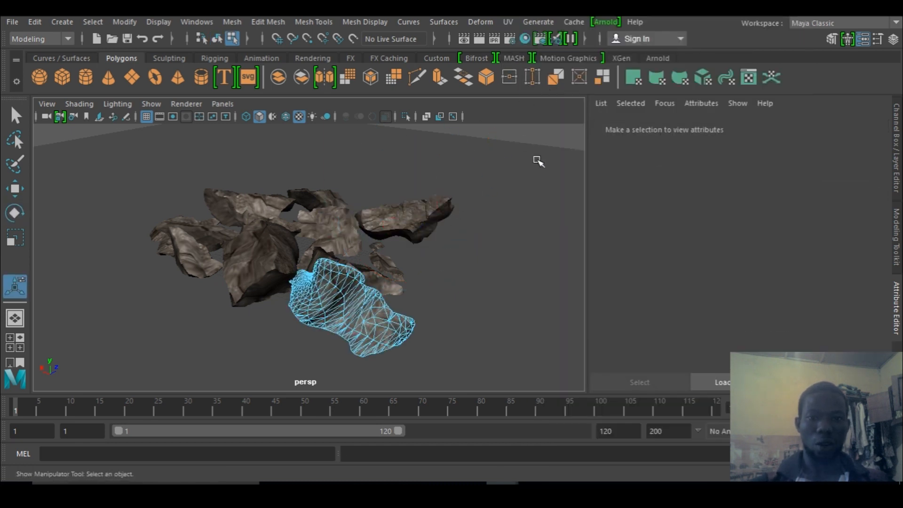
{"action": "left_click_drag", "start_coordinate": [534, 158], "coordinate": [298, 259], "text": "alt"}
{"action": "left_click_drag", "start_coordinate": [233, 290], "coordinate": [241, 331], "text": "alt"}
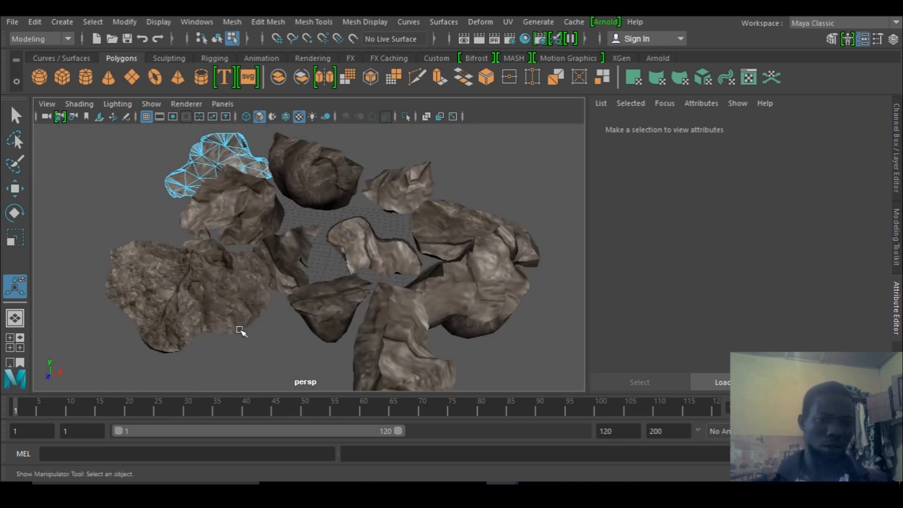
{"action": "scroll", "coordinate": [250, 306], "scroll_direction": "up", "scroll_amount": 2}
{"action": "middle_click_drag", "start_coordinate": [264, 297], "coordinate": [387, 257], "text": "alt"}
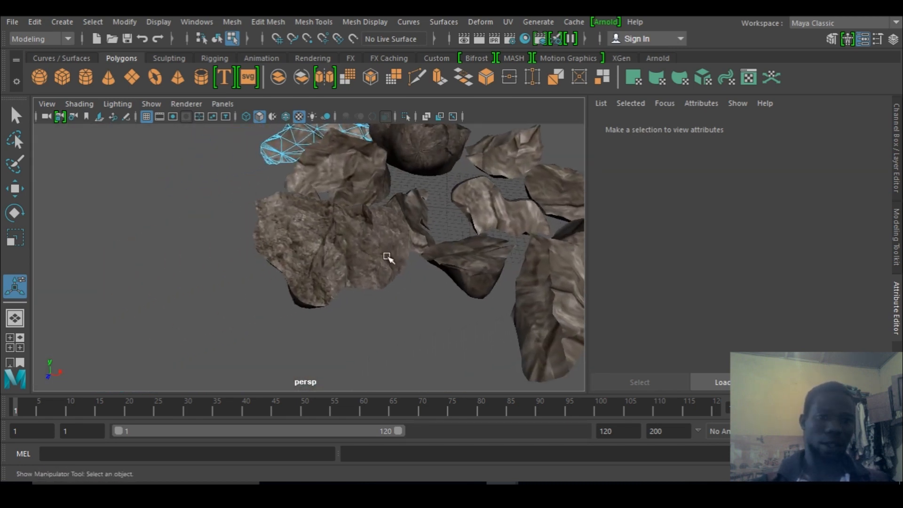
{"action": "scroll", "coordinate": [485, 228], "scroll_direction": "up", "scroll_amount": 4}
{"action": "left_click_drag", "start_coordinate": [484, 246], "coordinate": [393, 270], "text": "alt"}
{"action": "scroll", "coordinate": [393, 270], "scroll_direction": "down", "scroll_amount": 5}
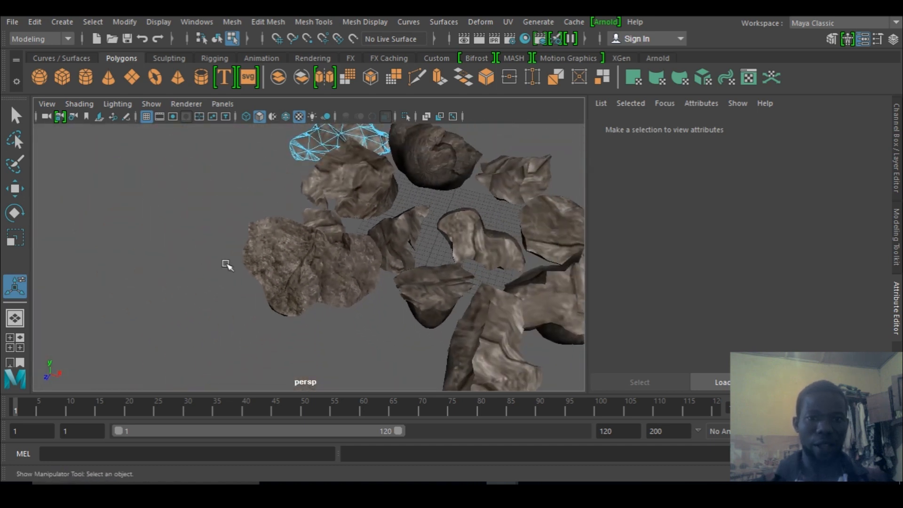
- Return shard12 to object mode and connect a File texture to the Bump Mapping of stone_text
{"action": "left_click", "coordinate": [307, 280]}
{"action": "right_click", "coordinate": [324, 273]}
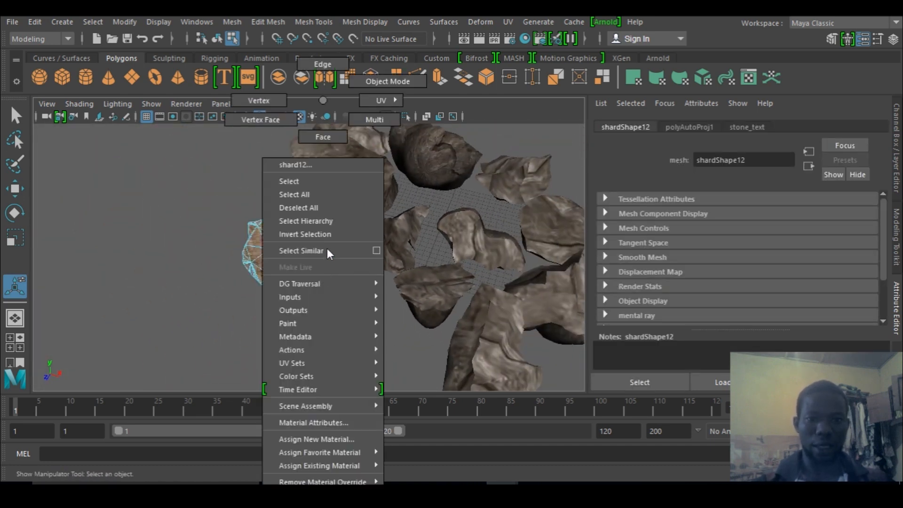
{"action": "left_click", "coordinate": [368, 81]}
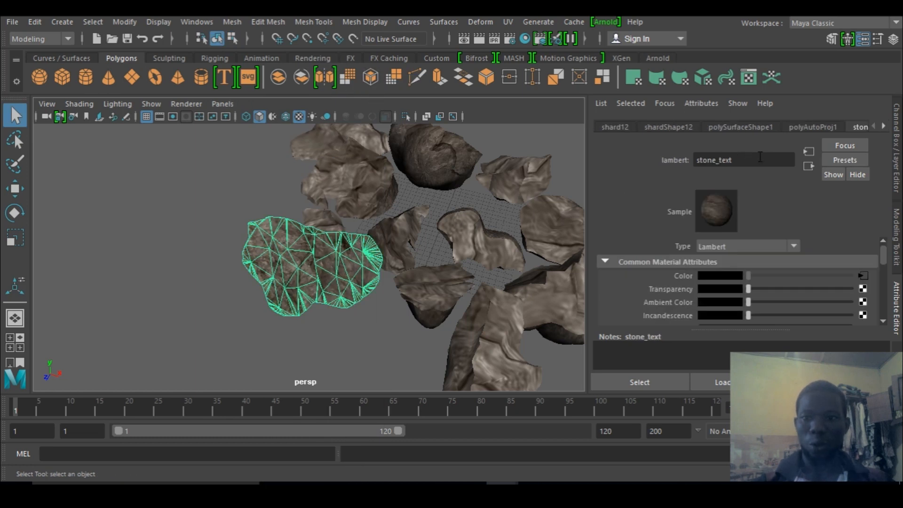
{"action": "left_click_drag", "start_coordinate": [885, 256], "coordinate": [887, 274]}
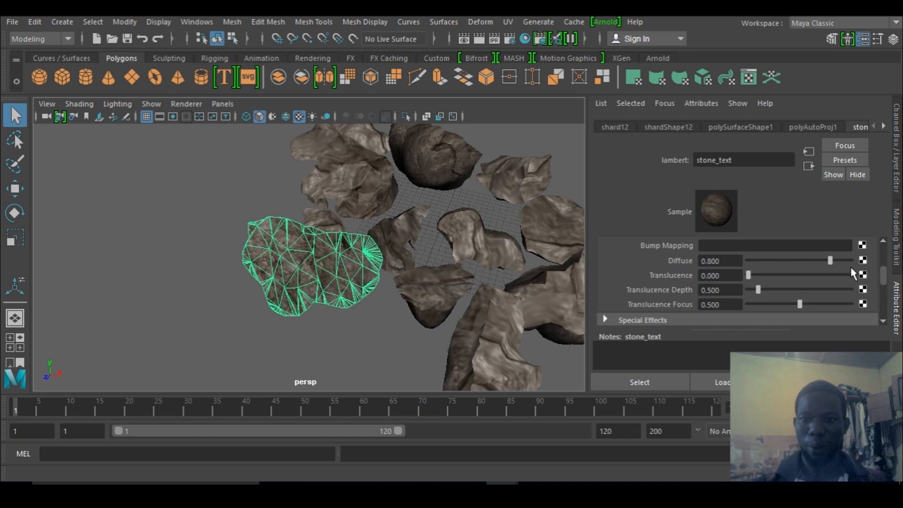
{"action": "left_click", "coordinate": [862, 260]}
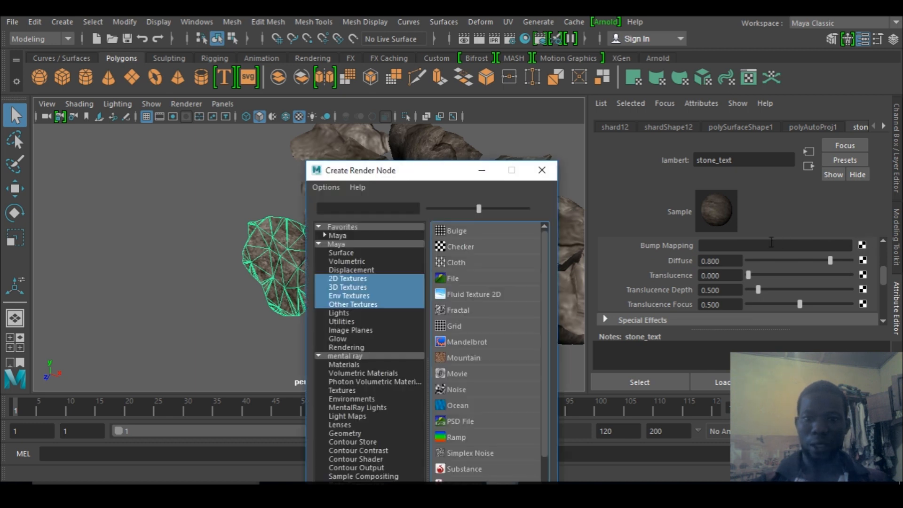
{"action": "left_click", "coordinate": [453, 278]}
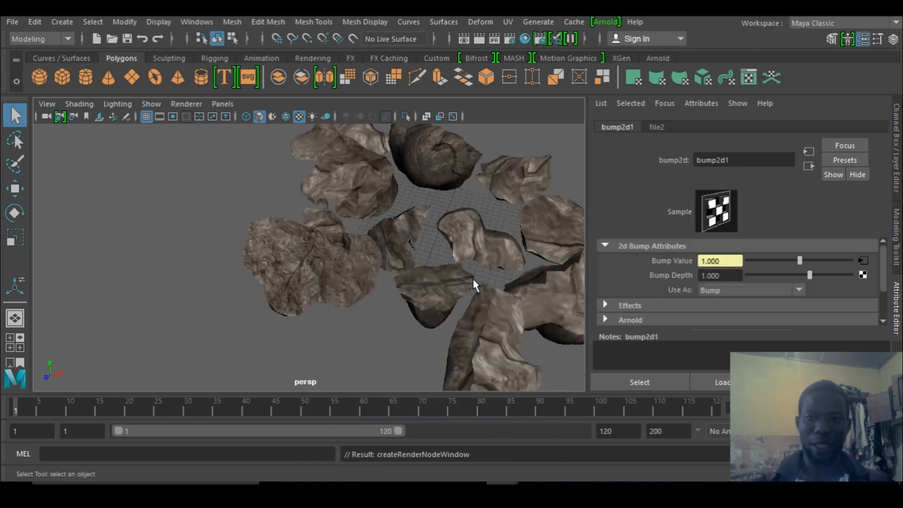
- Load seamless_rock_face_texture_by_hhh316-d4hqxwx.jpg as the image of the bump map's file2 texture
{"action": "left_click_drag", "start_coordinate": [884, 265], "coordinate": [885, 276]}
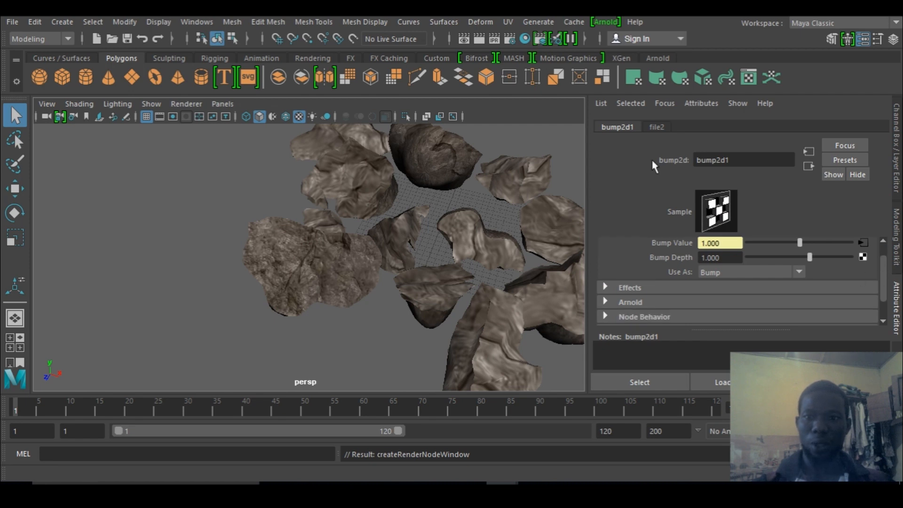
{"action": "left_click", "coordinate": [657, 127]}
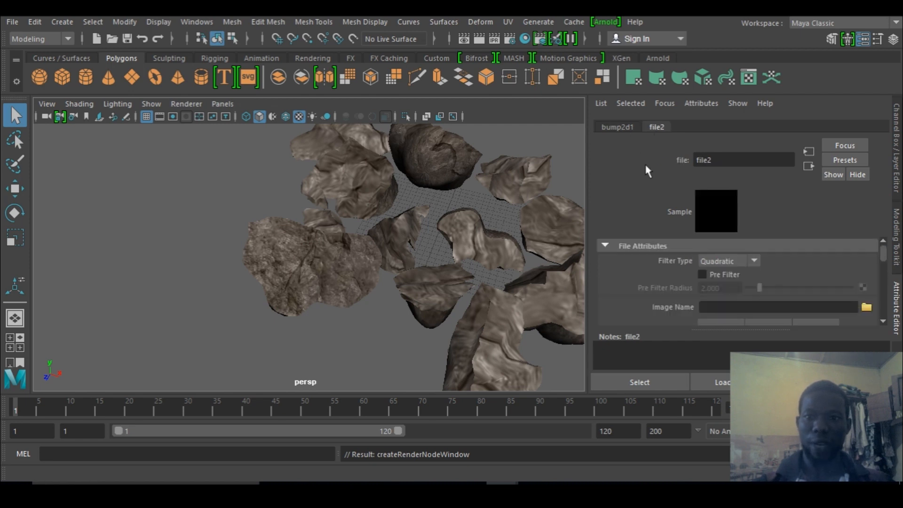
{"action": "left_click", "coordinate": [866, 309]}
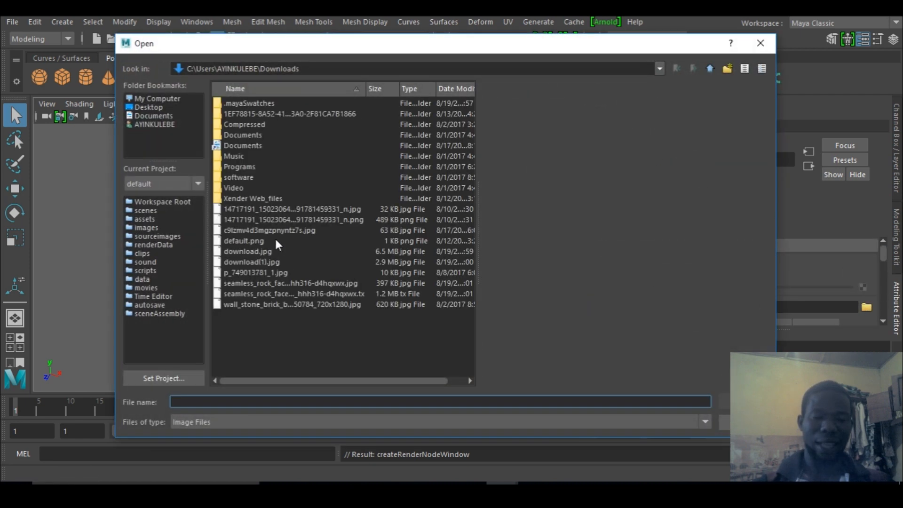
{"action": "left_click", "coordinate": [302, 283]}
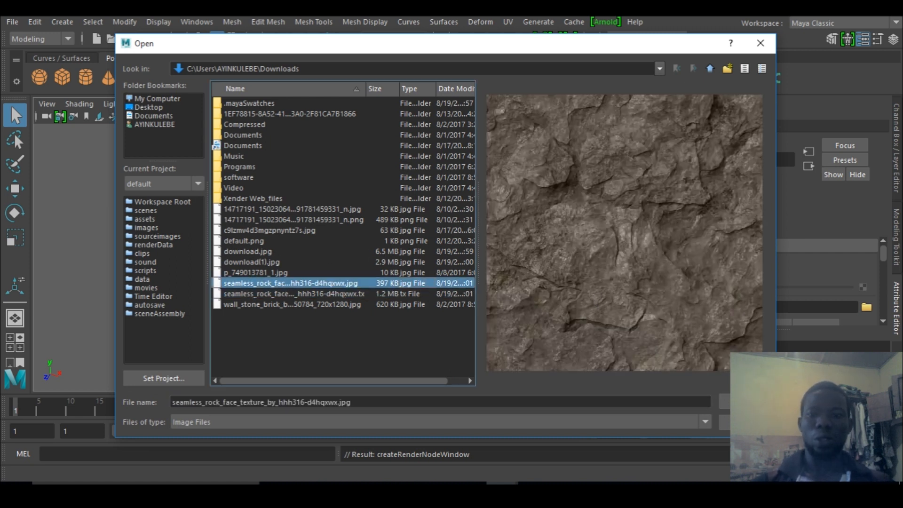
{"action": "left_click", "coordinate": [743, 402]}
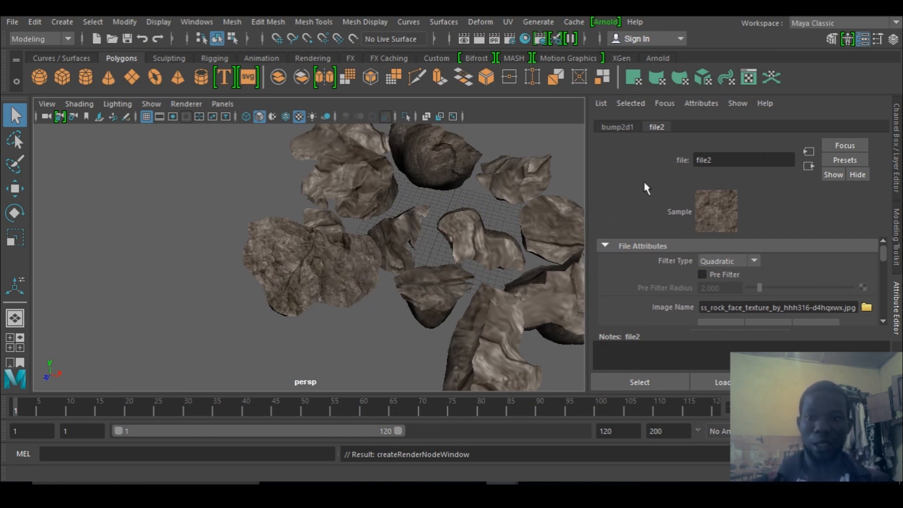
{"action": "scroll", "coordinate": [882, 272], "scroll_direction": "down", "scroll_amount": 5}
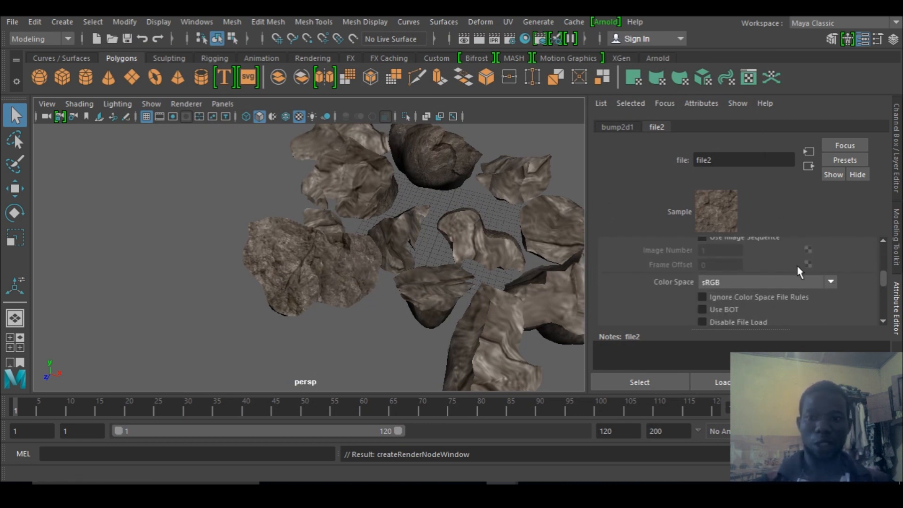
- Set the Bump Depth of bump2d1 to 0.260, test-render the rocks with mental ray and close the render
{"action": "left_click", "coordinate": [609, 130]}
{"action": "left_click_drag", "start_coordinate": [810, 258], "coordinate": [802, 267]}
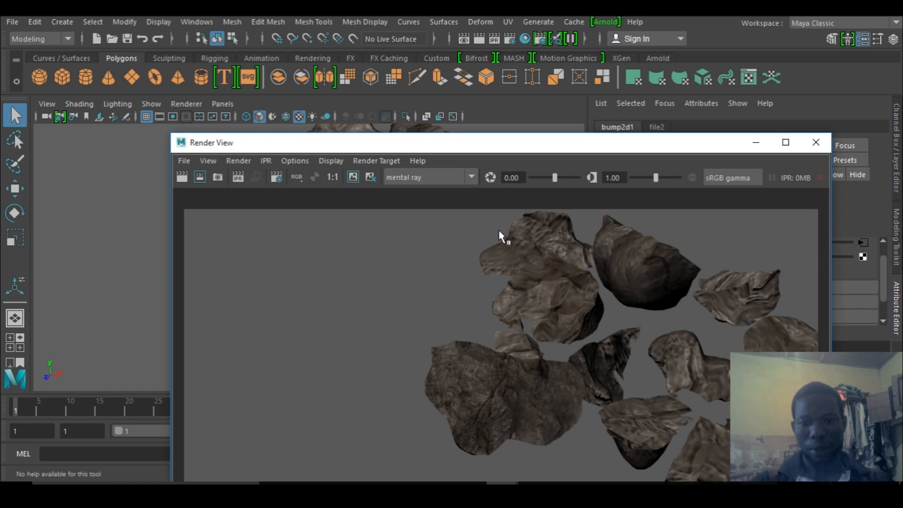
{"action": "left_click_drag", "start_coordinate": [515, 148], "coordinate": [381, 85]}
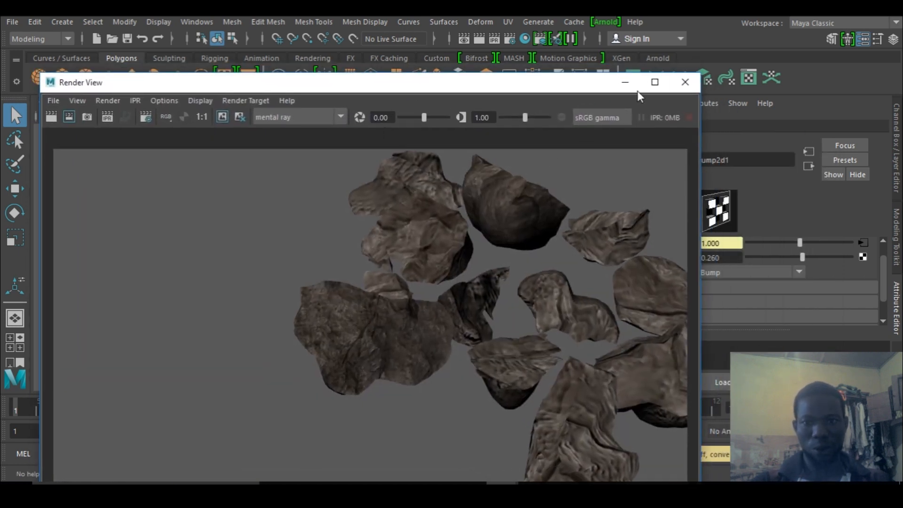
{"action": "left_click", "coordinate": [685, 82]}
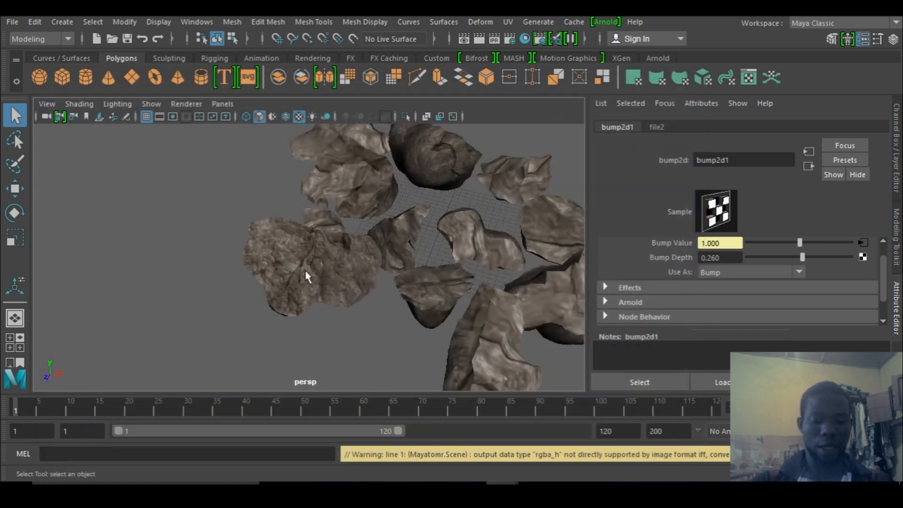
- Select all the scattered shards and apply an Automatic UV projection to them
{"action": "right_click_drag", "start_coordinate": [259, 282], "coordinate": [137, 246], "text": "alt"}
{"action": "left_click_drag", "start_coordinate": [226, 165], "coordinate": [476, 293]}
{"action": "left_click", "coordinate": [222, 316], "text": "shift"}
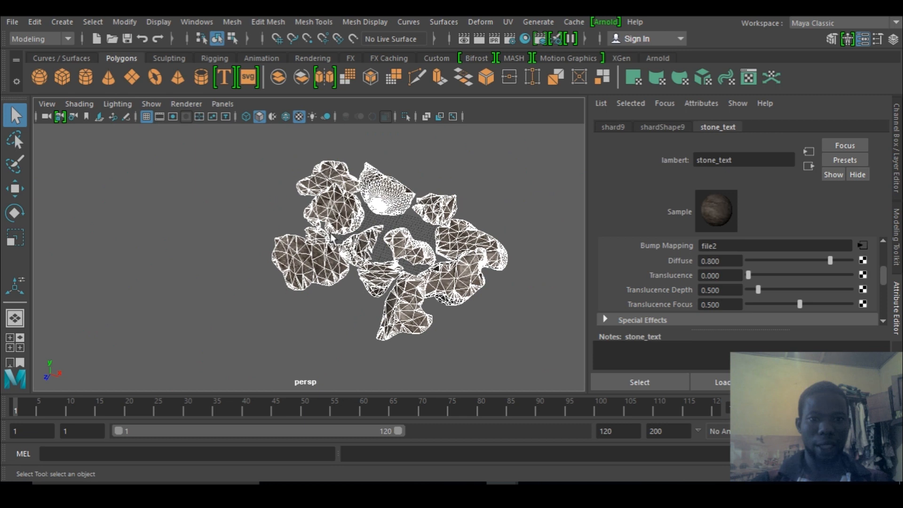
{"action": "left_click", "coordinate": [508, 22]}
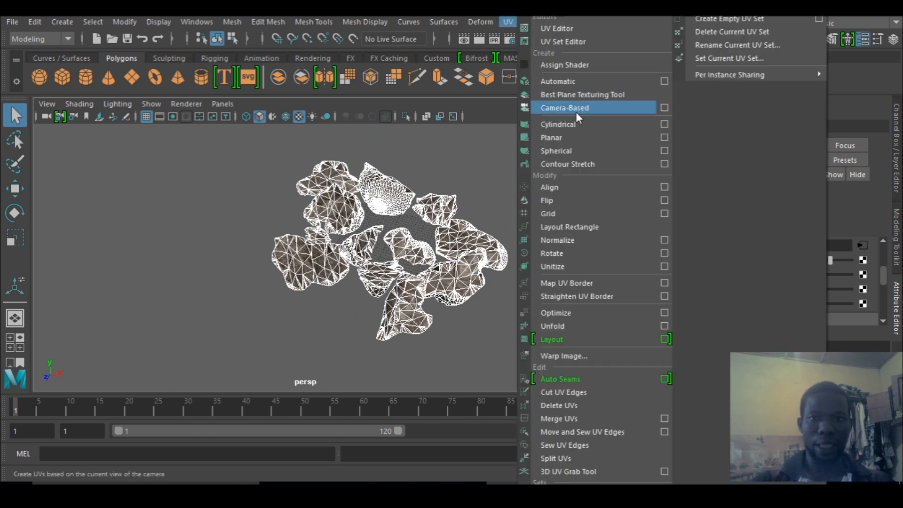
{"action": "left_click", "coordinate": [569, 94]}
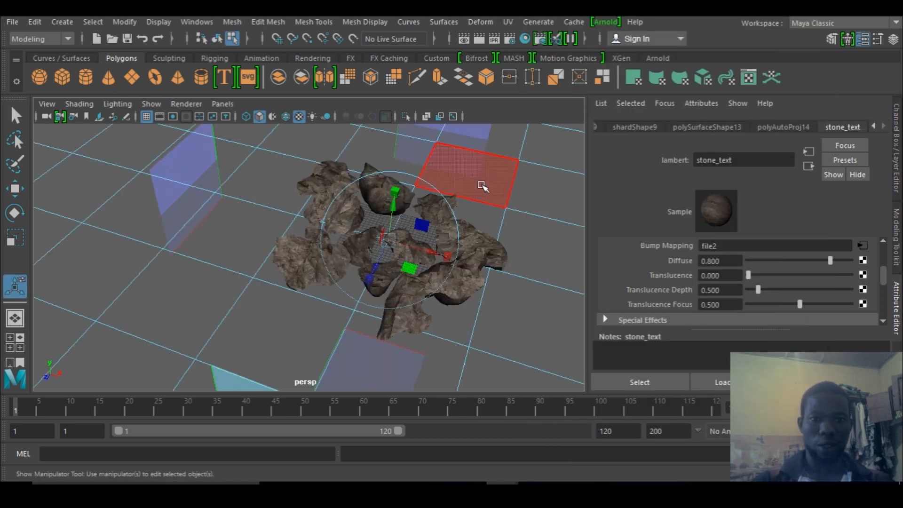
- Create a Physical Sun and Sky environment for the scene in the mental ray render settings and minimize the settings
{"action": "right_click_drag", "start_coordinate": [383, 287], "coordinate": [512, 249], "text": "alt"}
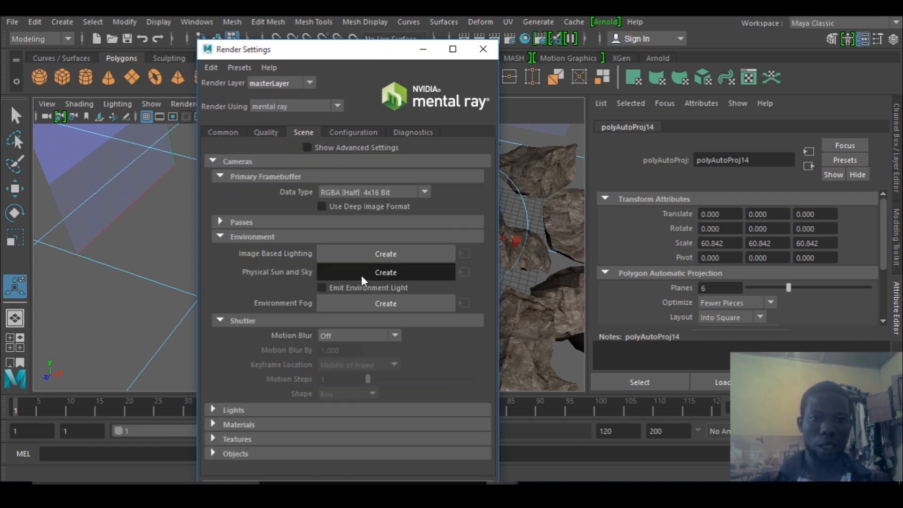
{"action": "left_click", "coordinate": [361, 274]}
{"action": "left_click", "coordinate": [423, 50]}
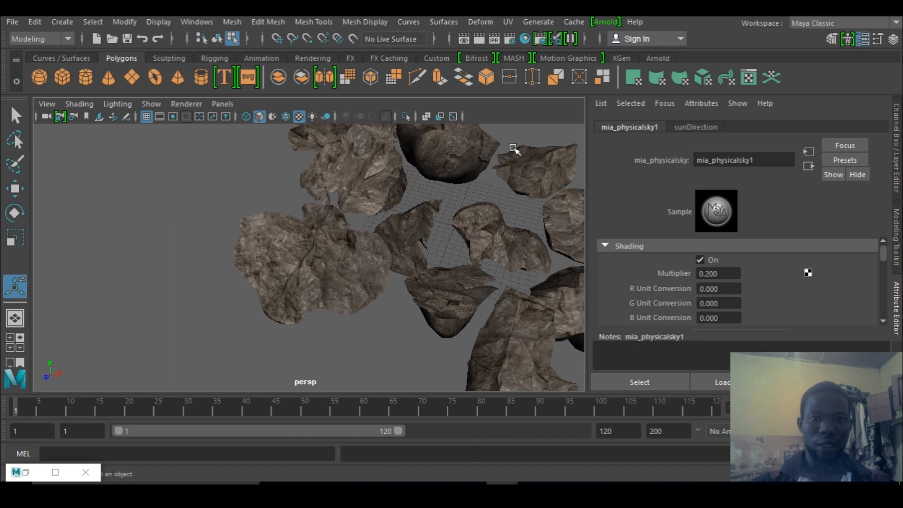
- Frame the scattered rocks in the perspective view, test-render them with mental ray, inspect the render enlarged and minimize it
{"action": "right_click_drag", "start_coordinate": [450, 201], "coordinate": [256, 232], "text": "alt"}
{"action": "left_click_drag", "start_coordinate": [256, 232], "coordinate": [351, 246], "text": "alt"}
{"action": "right_click_drag", "start_coordinate": [351, 246], "coordinate": [453, 213], "text": "alt"}
{"action": "left_click_drag", "start_coordinate": [453, 213], "coordinate": [343, 252], "text": "alt"}
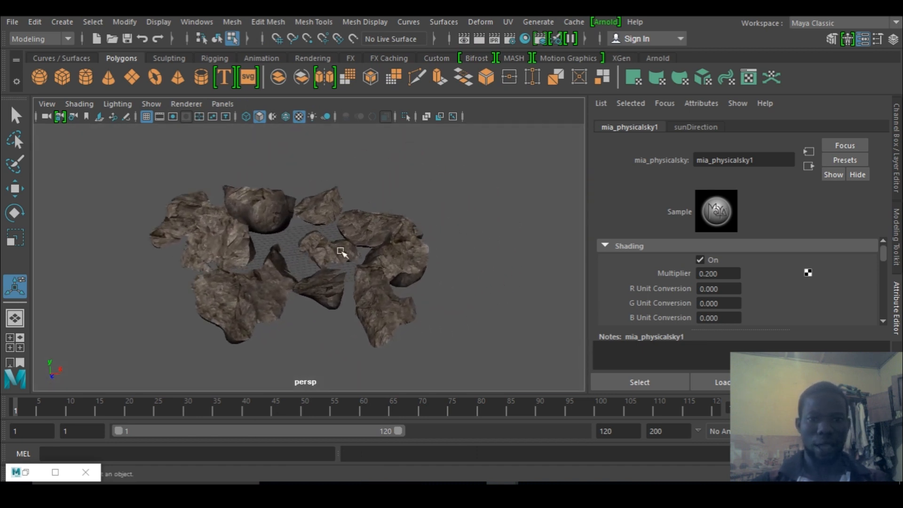
{"action": "right_click_drag", "start_coordinate": [343, 252], "coordinate": [459, 218], "text": "alt"}
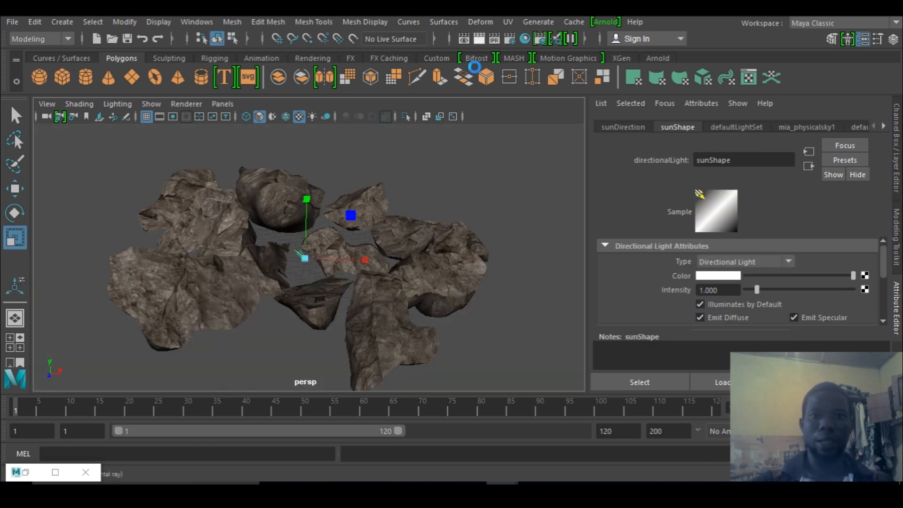
{"action": "left_click", "coordinate": [480, 39]}
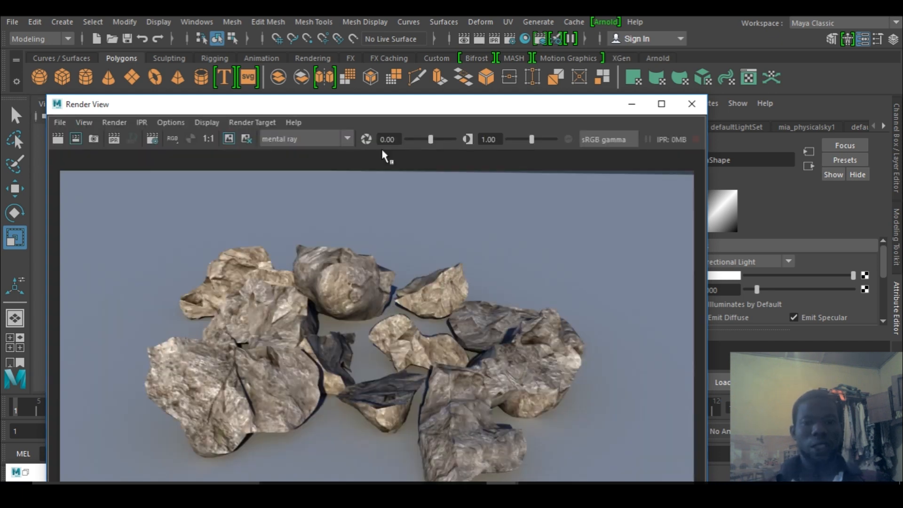
{"action": "left_click_drag", "start_coordinate": [391, 107], "coordinate": [405, 62]}
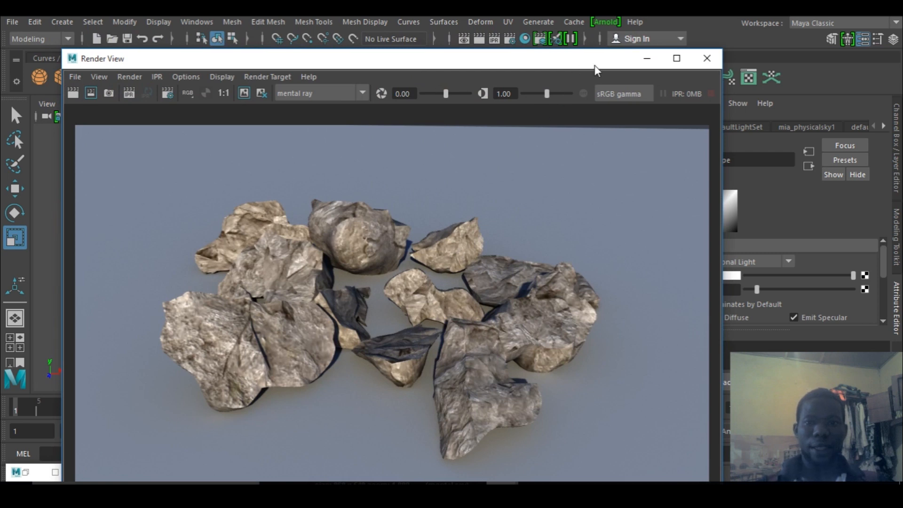
{"action": "left_click", "coordinate": [677, 59]}
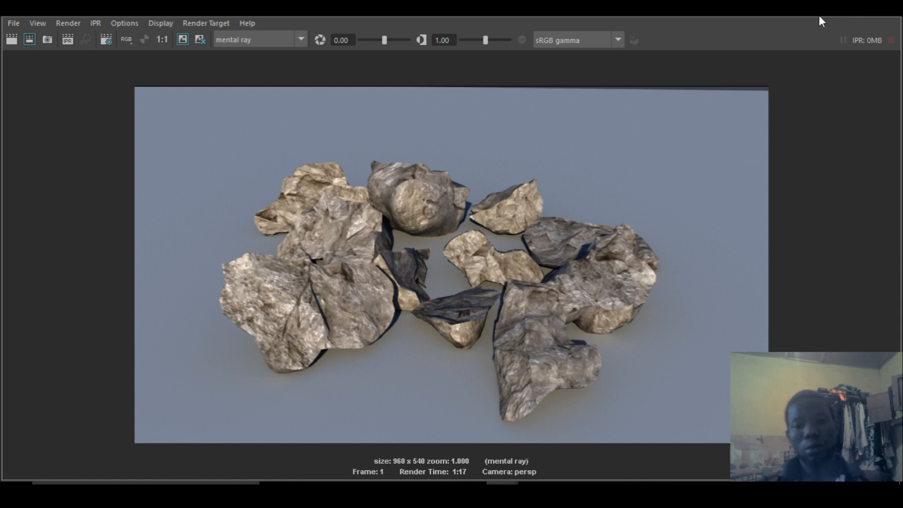
{"action": "left_click", "coordinate": [860, 10]}
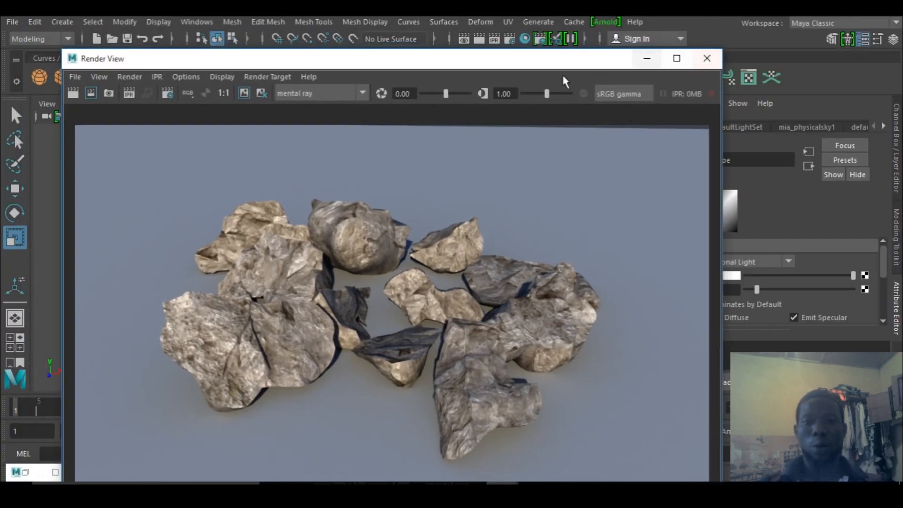
{"action": "left_click", "coordinate": [639, 63]}
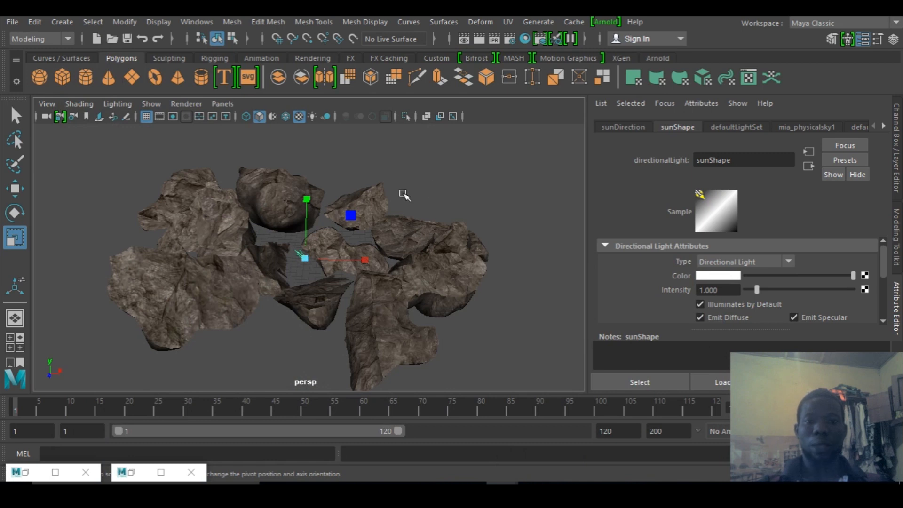
- Select all the scattered shards, leaving the ground plane and the sun light out of the selection
{"action": "left_click", "coordinate": [507, 22]}
{"action": "left_click", "coordinate": [326, 207]}
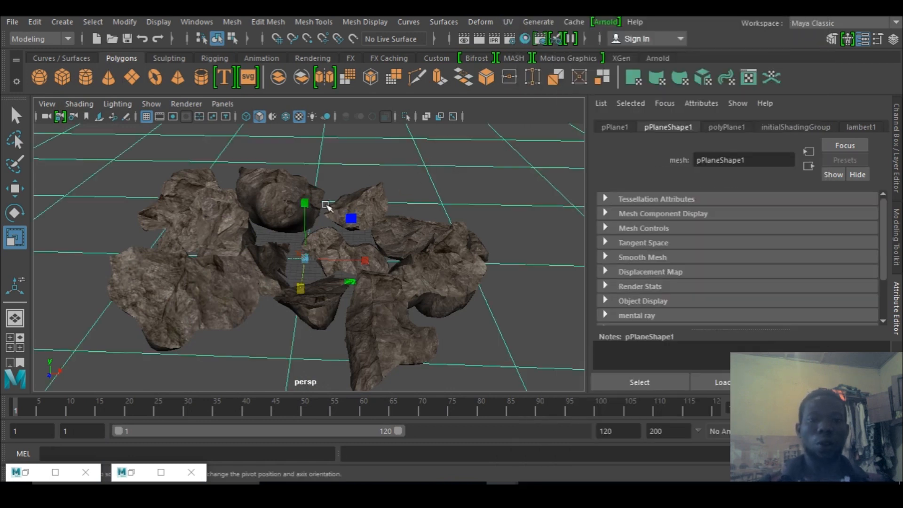
{"action": "left_click_drag", "start_coordinate": [121, 178], "coordinate": [470, 342]}
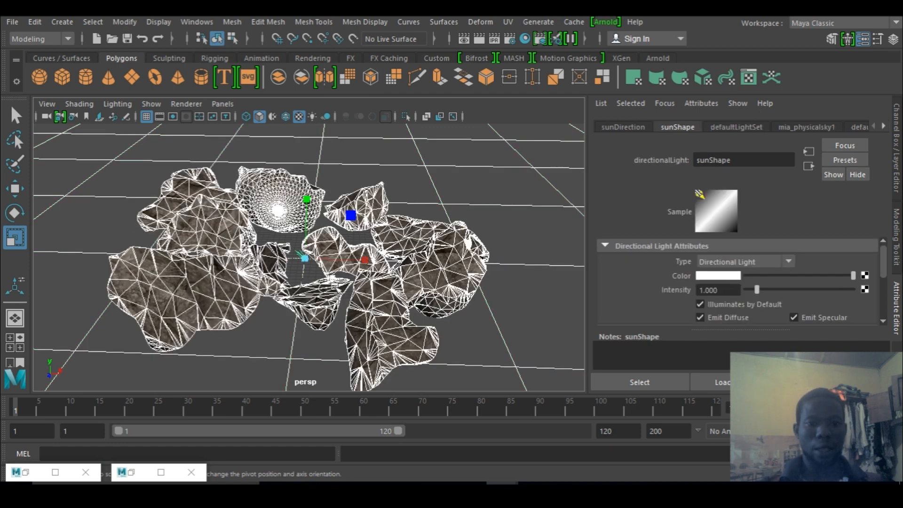
{"action": "left_click", "coordinate": [432, 146], "text": "shift"}
{"action": "left_click_drag", "start_coordinate": [297, 255], "coordinate": [297, 252]}
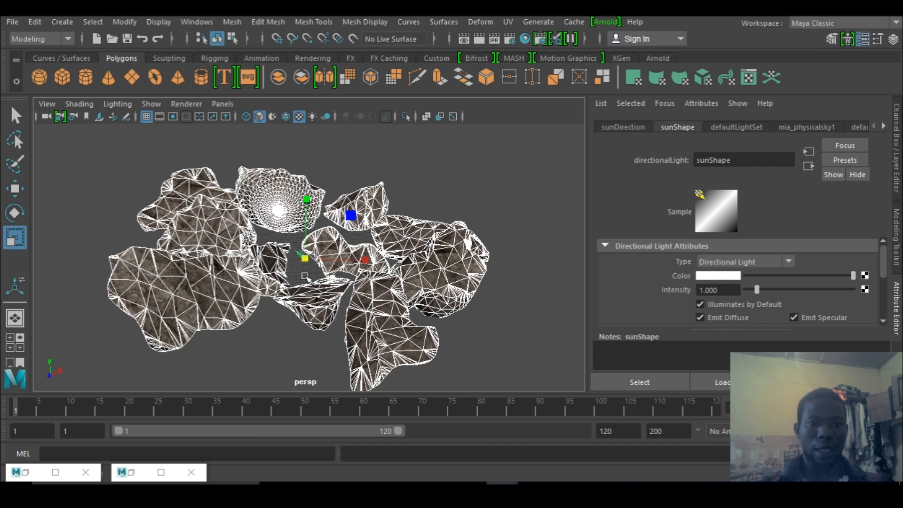
{"action": "key", "text": "w"}
{"action": "scroll", "coordinate": [297, 254], "scroll_direction": "up", "scroll_amount": 3}
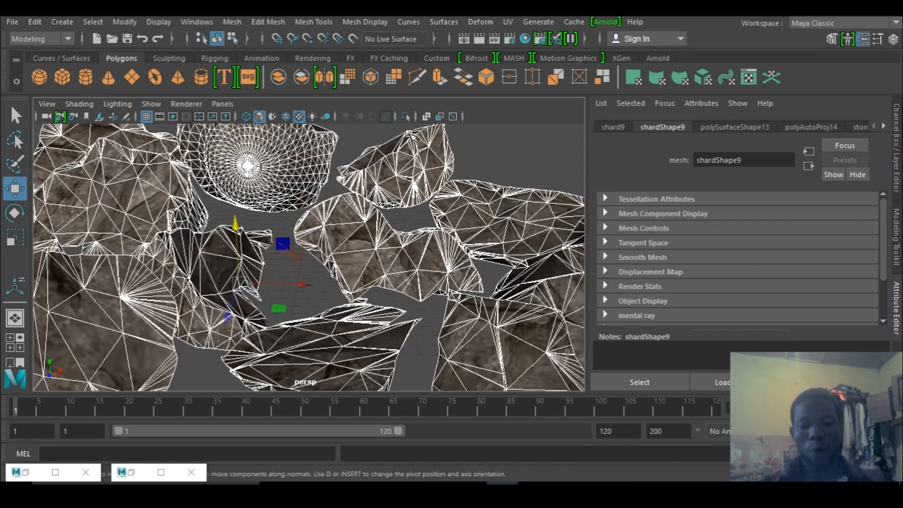
{"action": "scroll", "coordinate": [220, 208], "scroll_direction": "down", "scroll_amount": 5}
{"action": "left_click_drag", "start_coordinate": [289, 273], "coordinate": [299, 273], "text": "alt"}
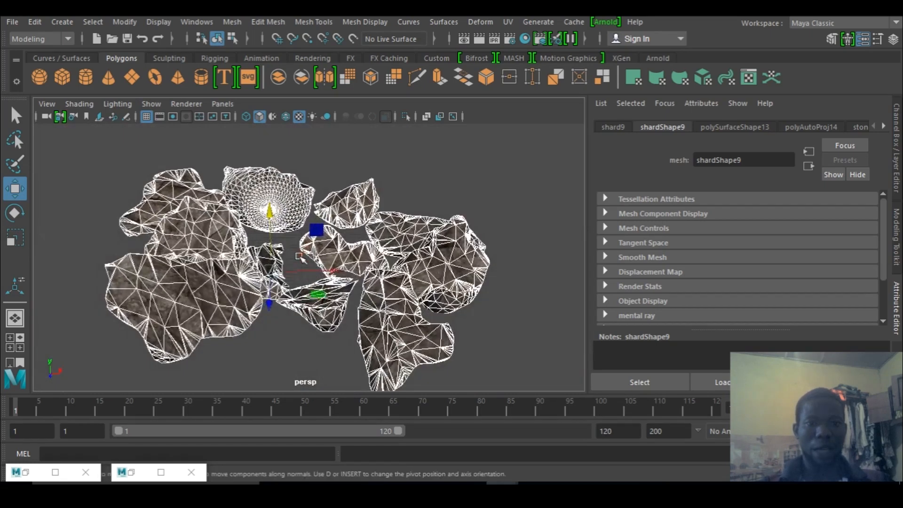
- Display the resolution gate in the perspective view and fit the whole group of rocks inside the 960 x 540 frame
{"action": "left_click", "coordinate": [173, 117]}
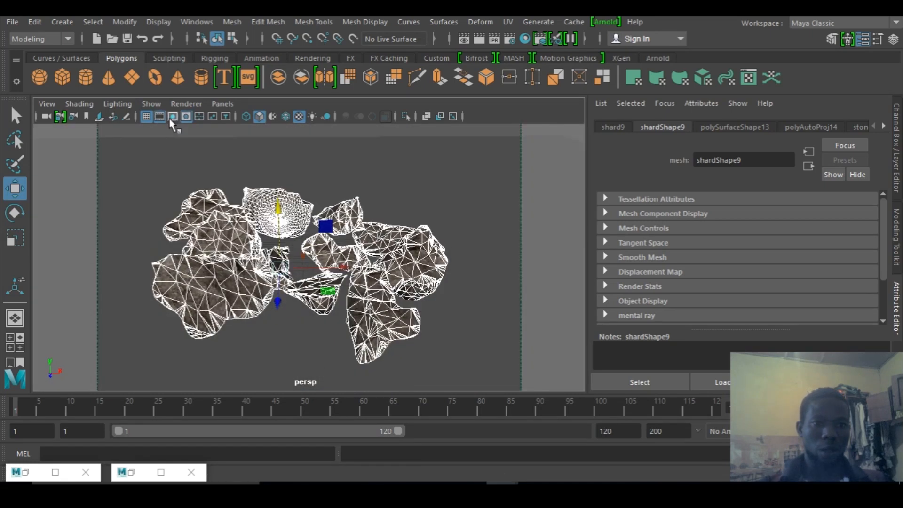
{"action": "left_click", "coordinate": [173, 116]}
{"action": "mouse_move", "coordinate": [387, 282]}
{"action": "left_mouse_down", "text": "alt"}
{"action": "mouse_move", "coordinate": [390, 292]}
{"action": "mouse_move", "coordinate": [392, 284]}
{"action": "left_mouse_up", "text": "alt"}
{"action": "left_click_drag", "start_coordinate": [385, 248], "coordinate": [398, 245], "text": "alt"}
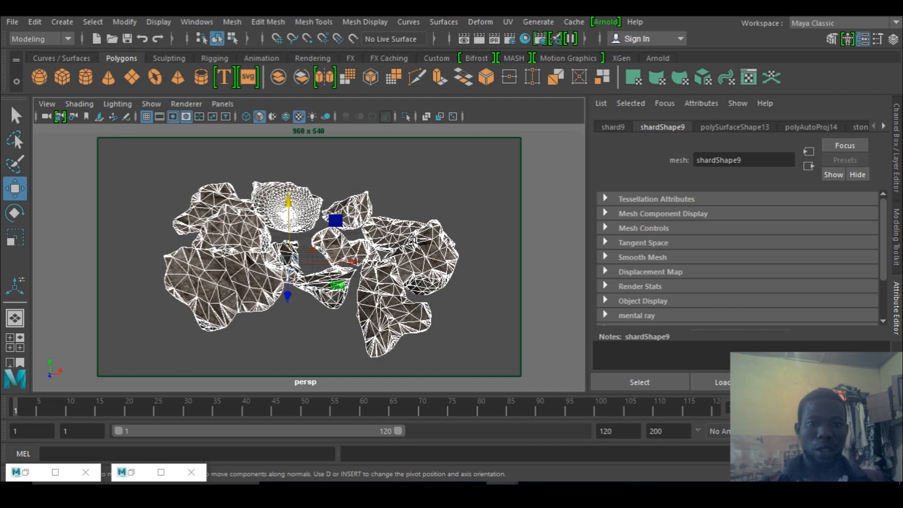
{"action": "scroll", "coordinate": [427, 180], "scroll_direction": "up", "scroll_amount": 2}
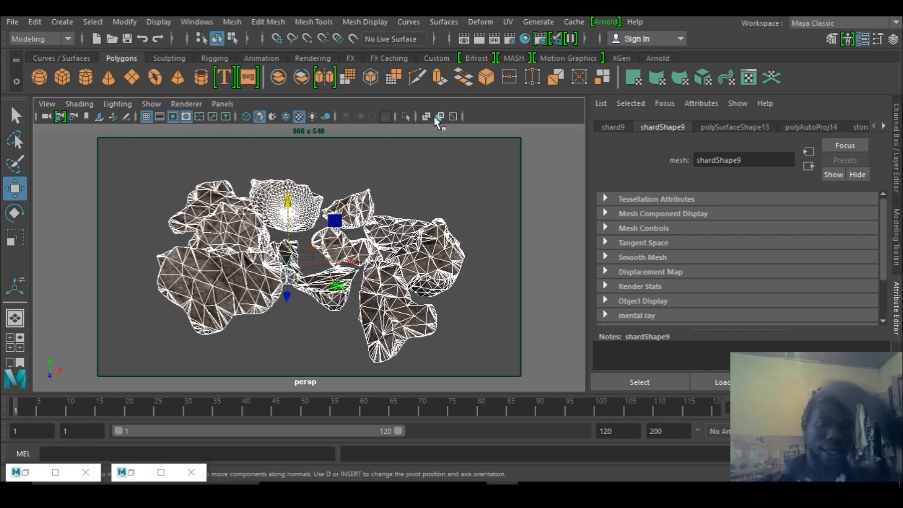
- Apply a Camera-Based UV projection to the selected shards, clear the selection and render the rocks with mental ray
{"action": "left_click", "coordinate": [506, 23]}
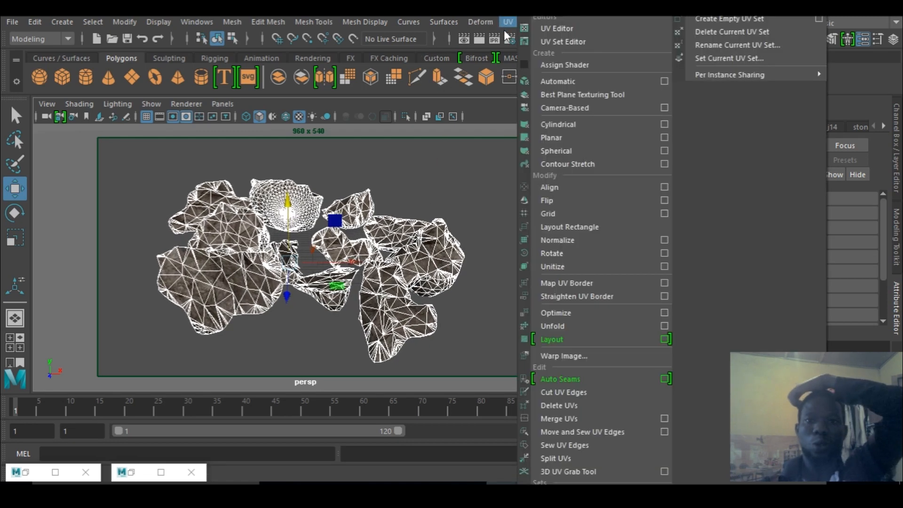
{"action": "left_click", "coordinate": [596, 107]}
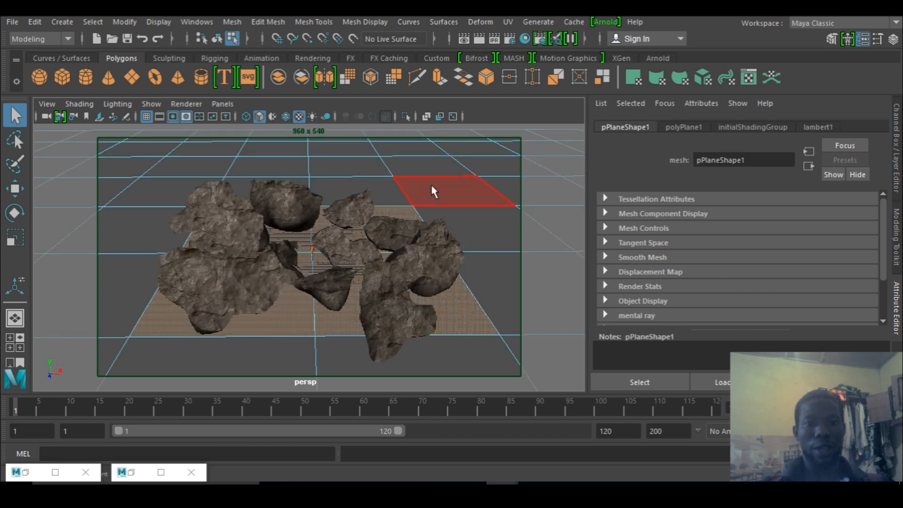
{"action": "left_click_drag", "start_coordinate": [432, 189], "coordinate": [277, 262]}
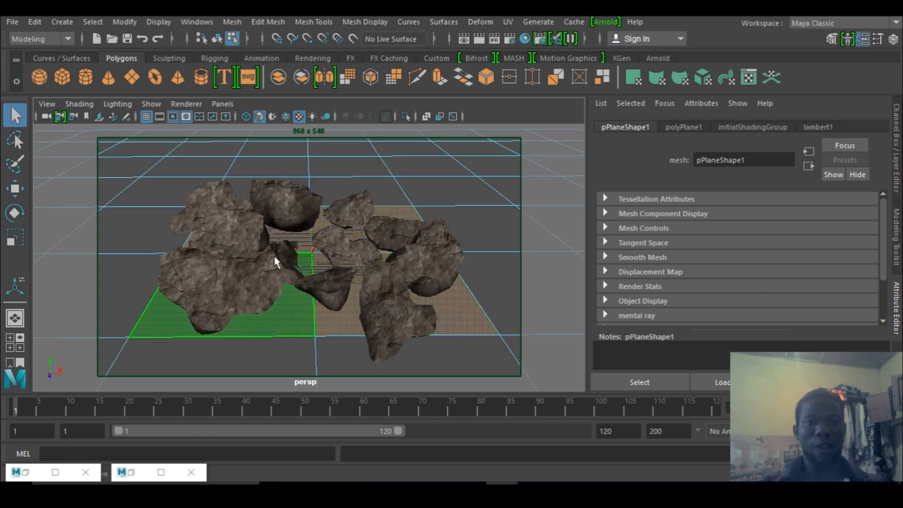
{"action": "left_click", "coordinate": [479, 38]}
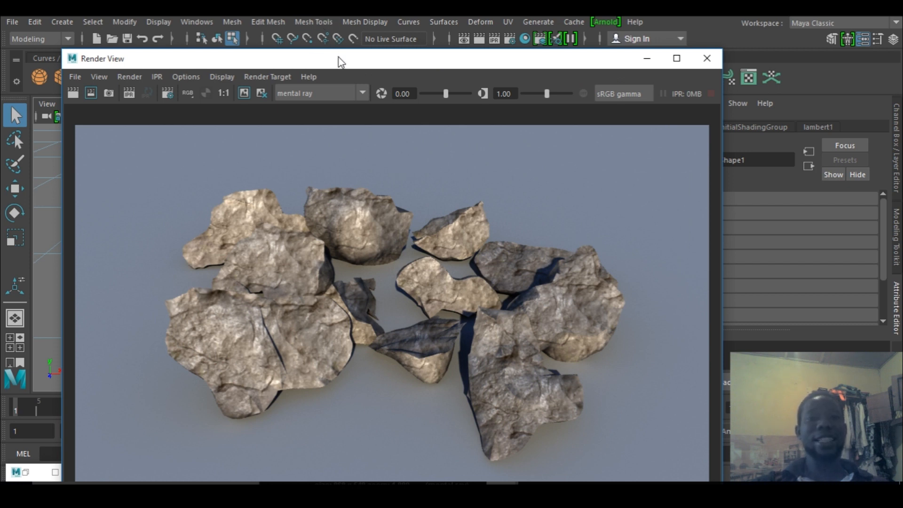
{"action": "left_click_drag", "start_coordinate": [337, 59], "coordinate": [305, 35]}
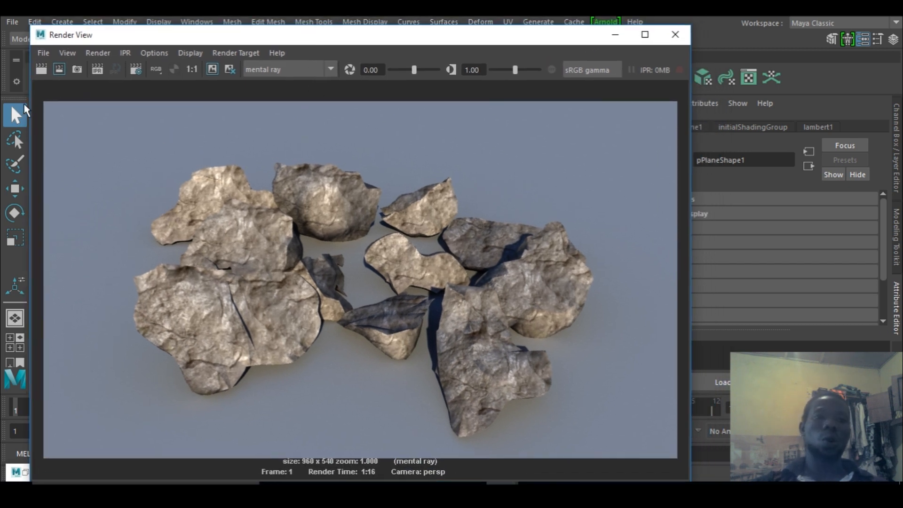